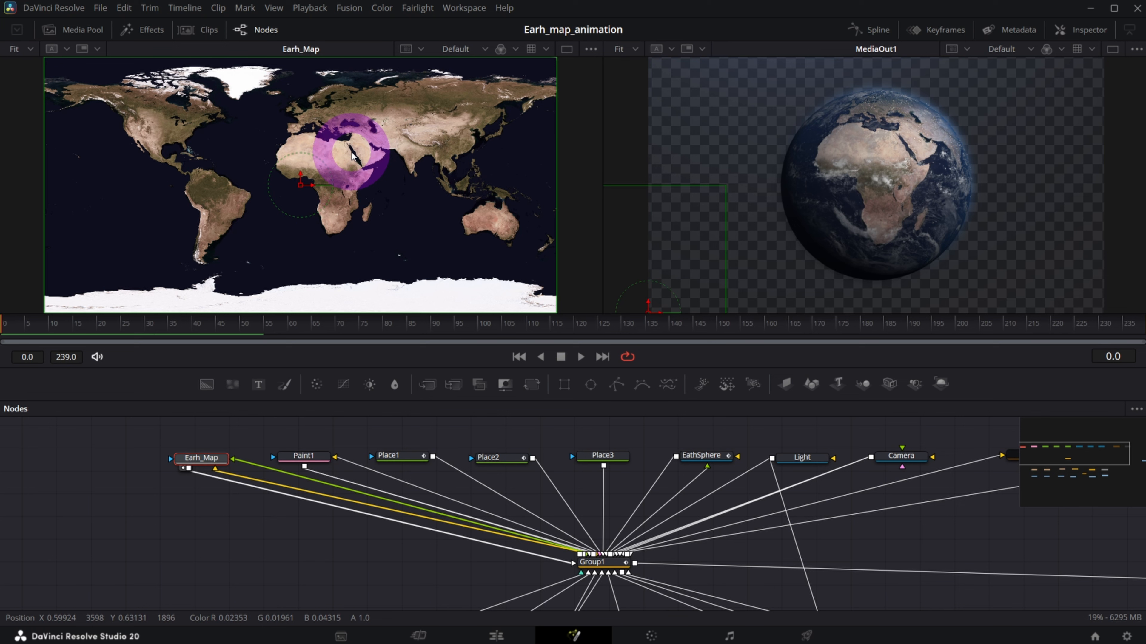
- Select the Paint1 node and start a Polyline Stroke with its first point on Portugal's west coast
left_click_drag(207, 458, 207, 460)
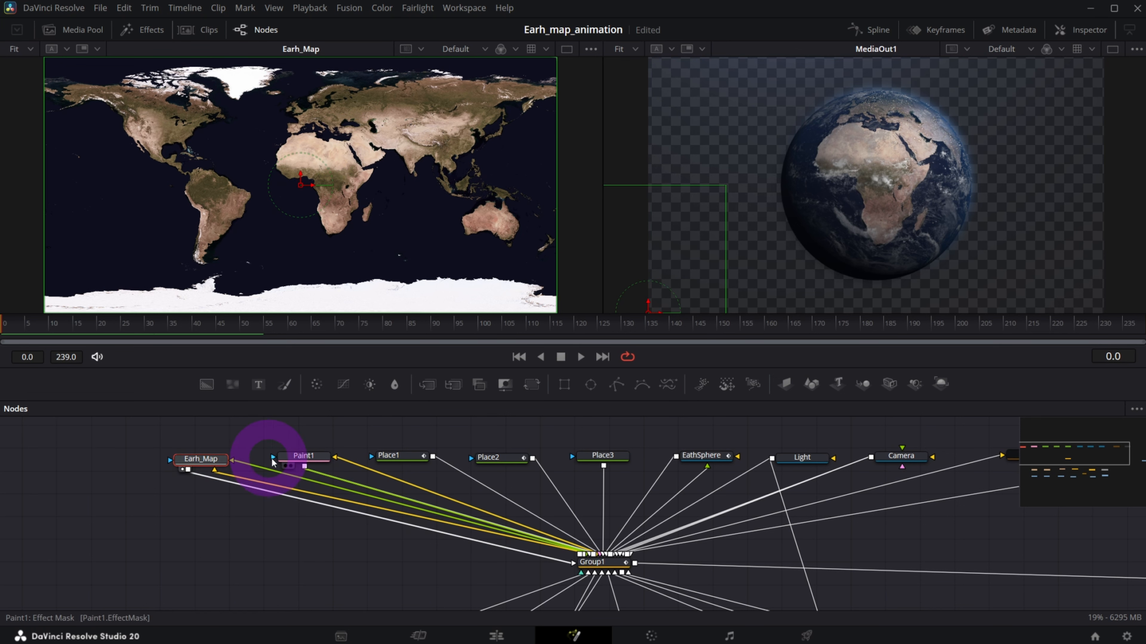
left_click_drag(303, 460, 301, 454)
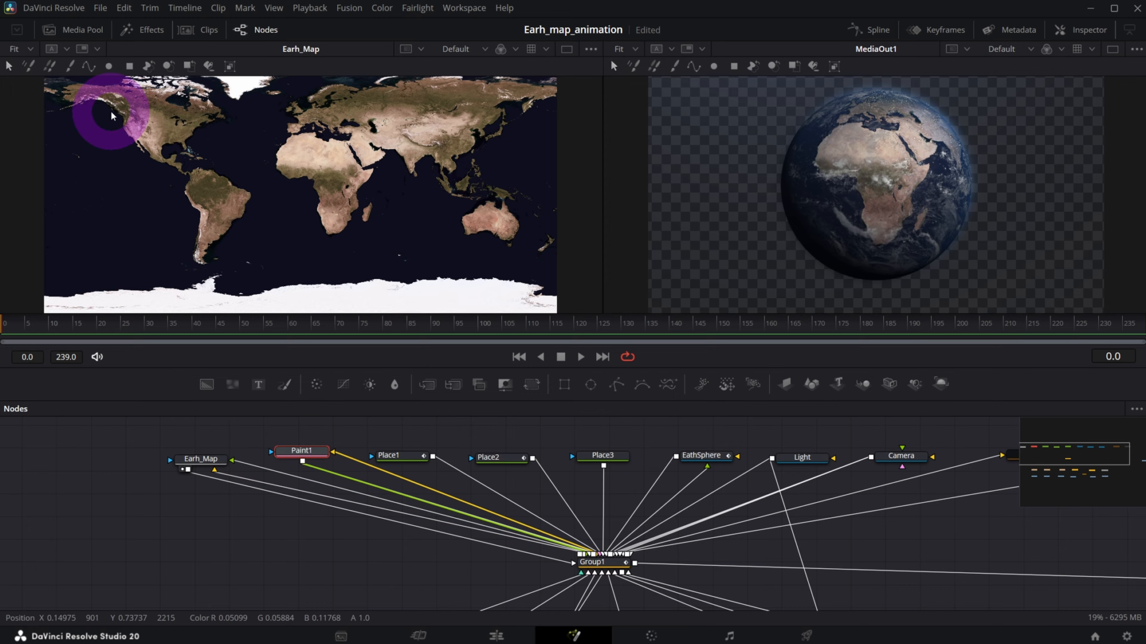
left_click(93, 68)
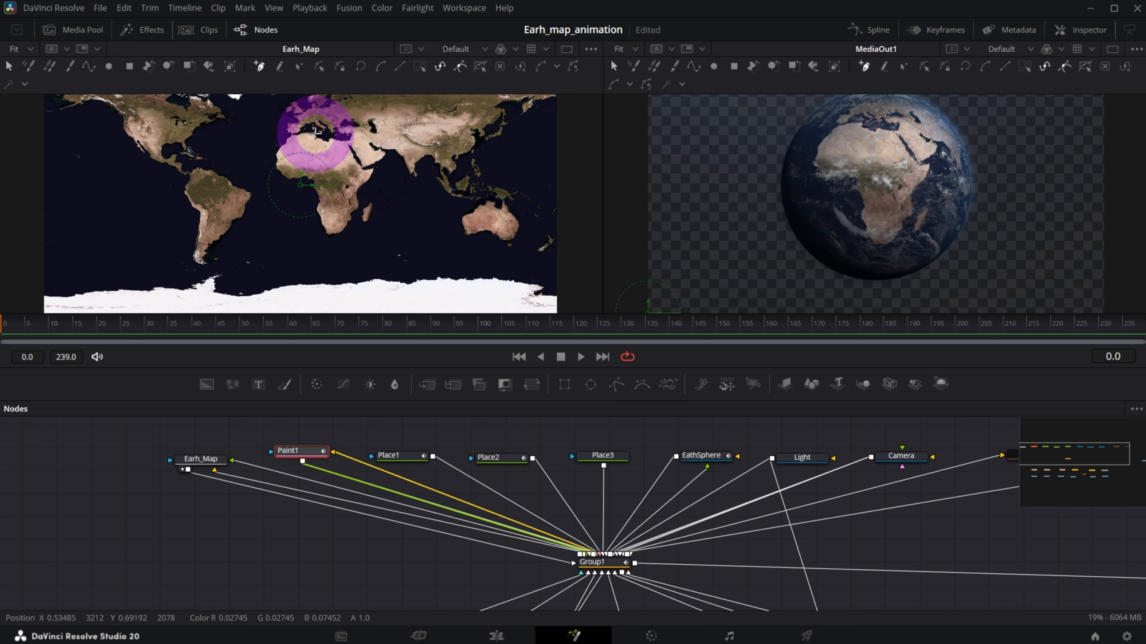
scroll(329, 160, "up", 4)
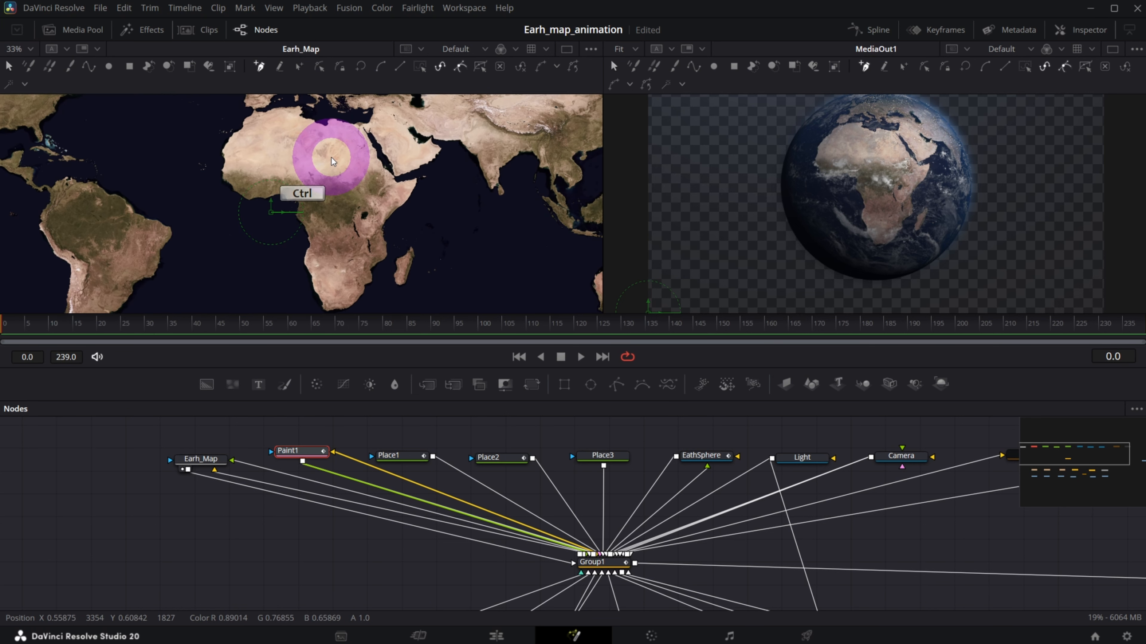
scroll(333, 161, "up", 3)
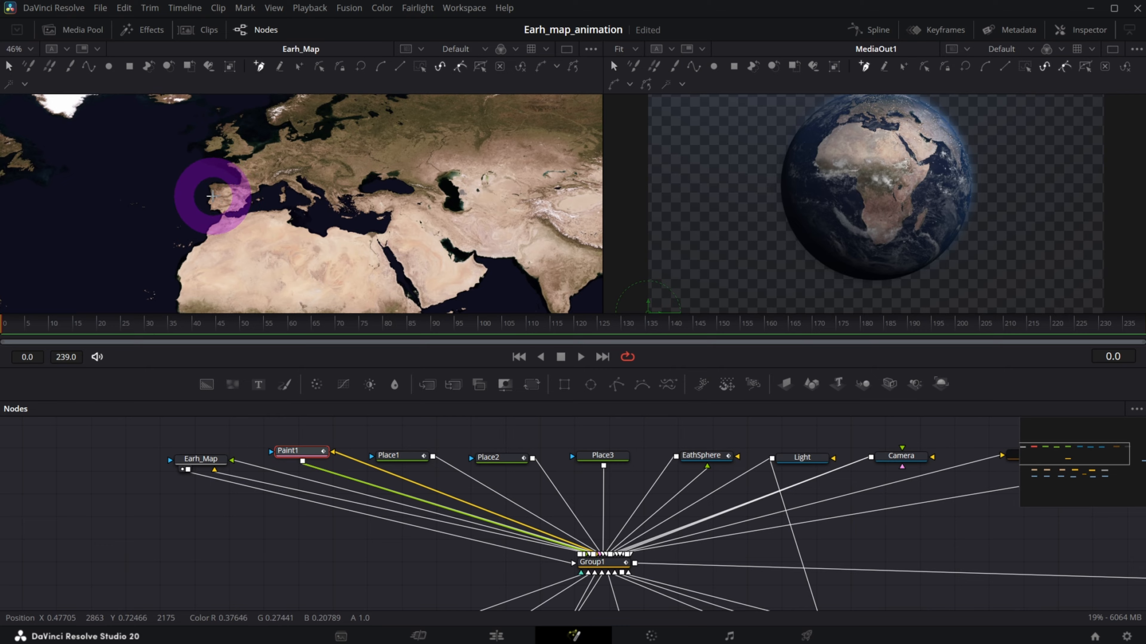
scroll(213, 186, "up", 3)
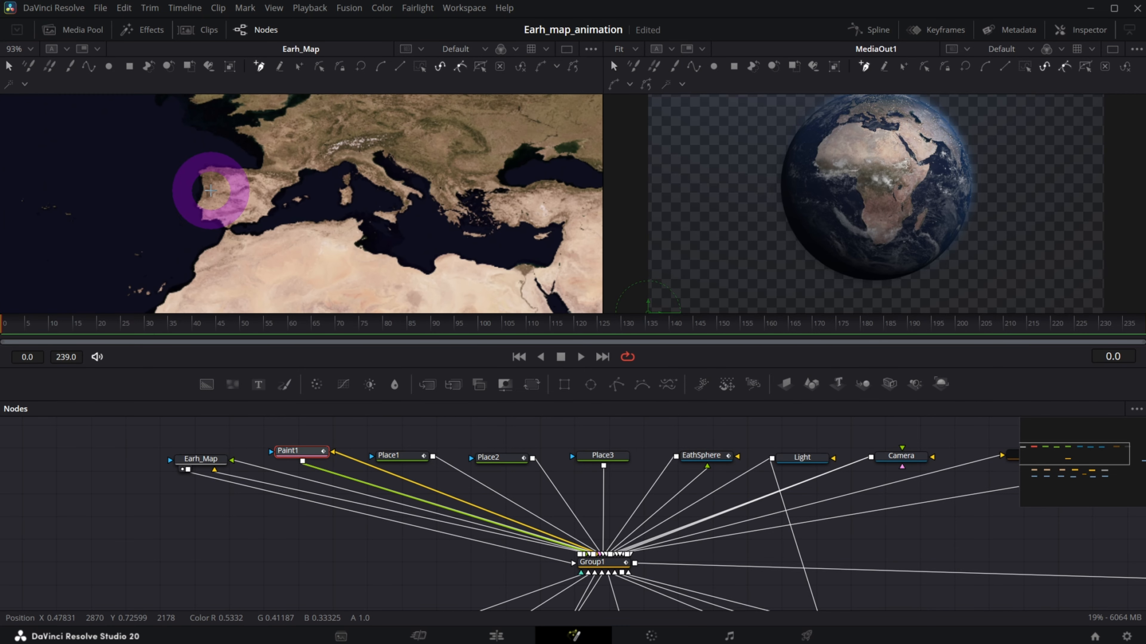
left_click(210, 191)
- Extend the stroke with an end point near the eastern tip of the Arabian Peninsula, on the Persian Gulf coast
scroll(559, 246, "down", 2)
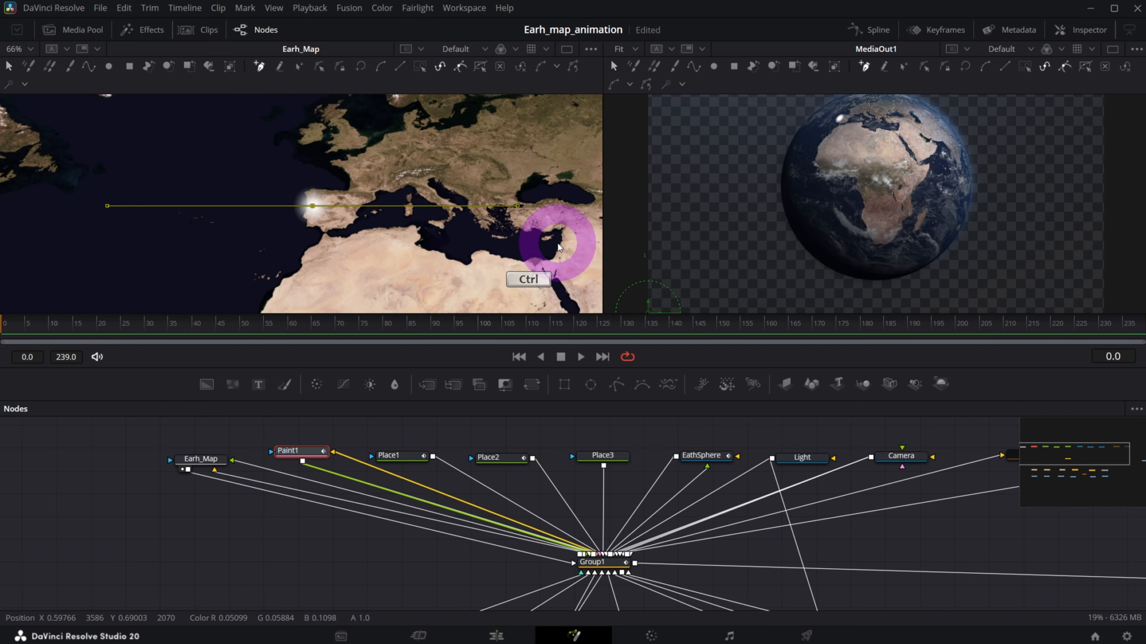
scroll(558, 246, "down", 2)
left_click(32, 50)
left_click(32, 67)
scroll(374, 140, "up", 3)
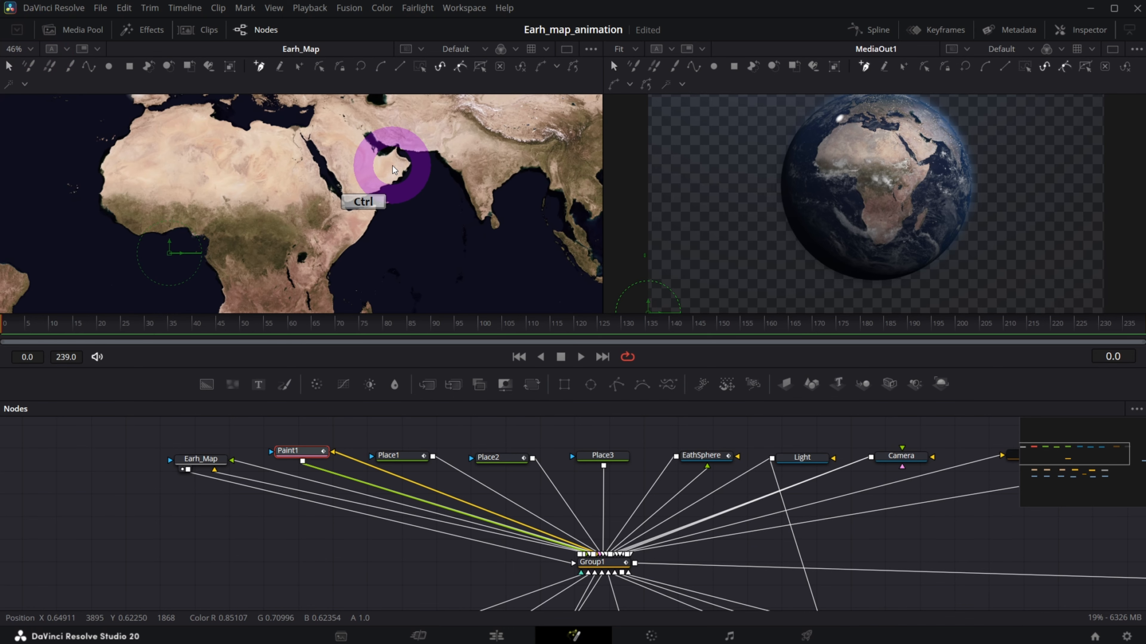
scroll(392, 170, "up", 3)
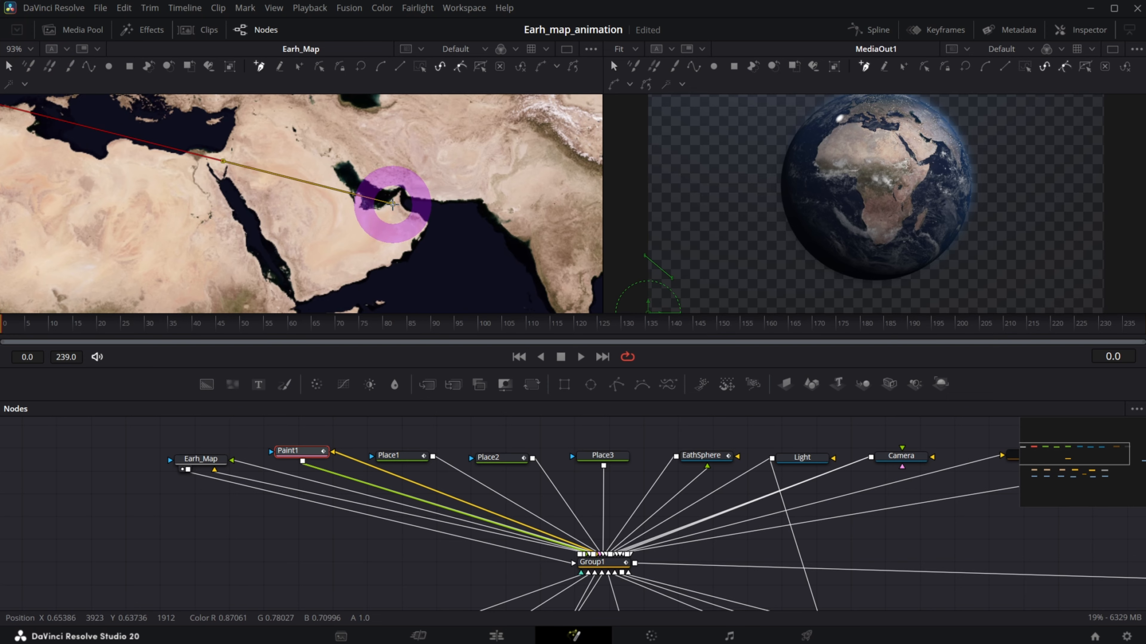
- Bend the eastern part of the stroke southward over Egypt with the end point's curve handle
scroll(256, 218, "down", 3)
left_click(28, 49)
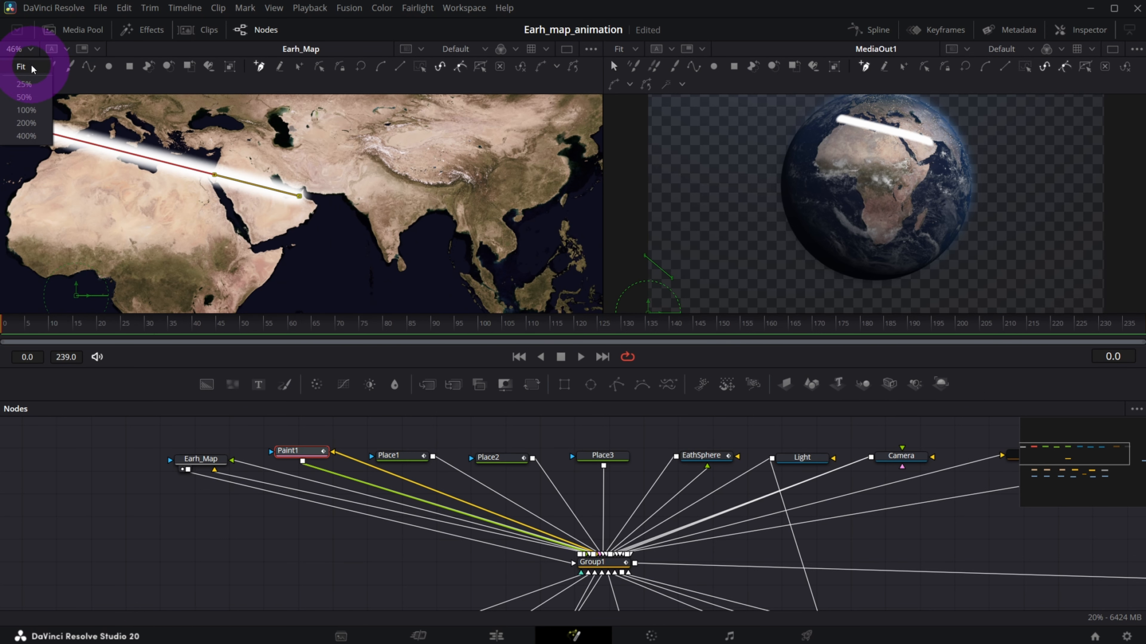
left_click(33, 68)
scroll(357, 181, "up", 2)
scroll(347, 176, "up", 3)
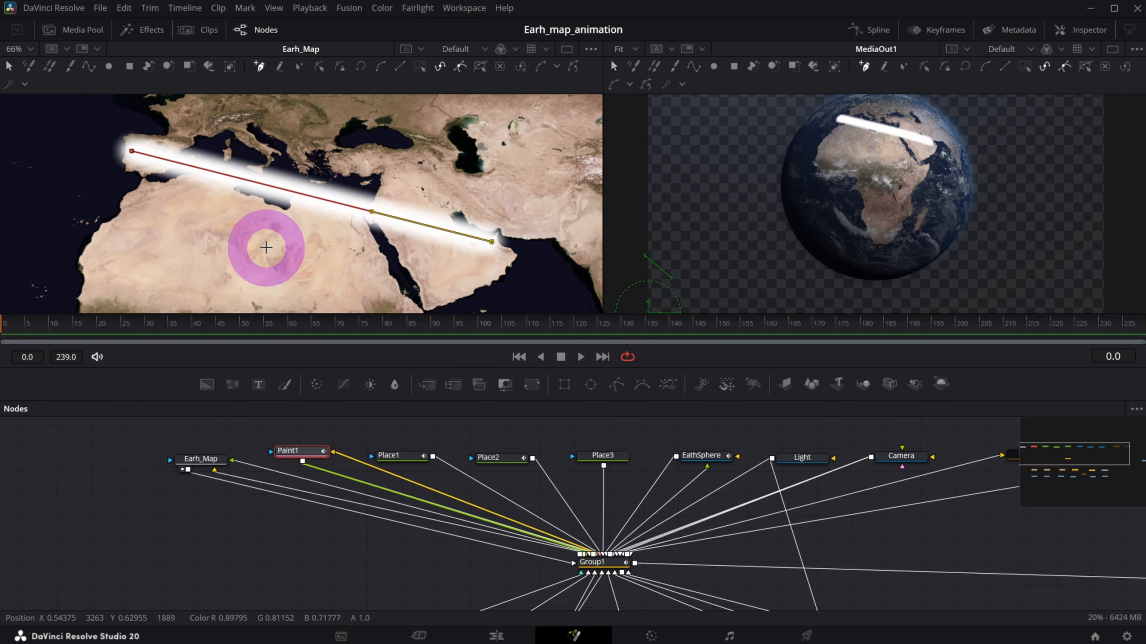
scroll(370, 216, "up", 4)
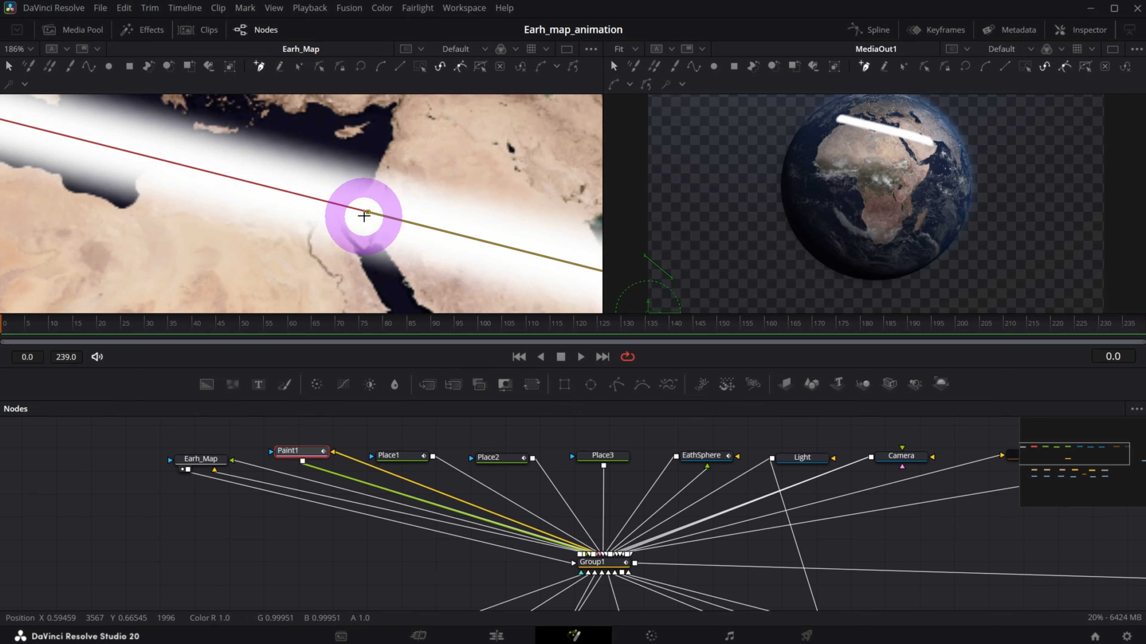
scroll(368, 216, "down", 4)
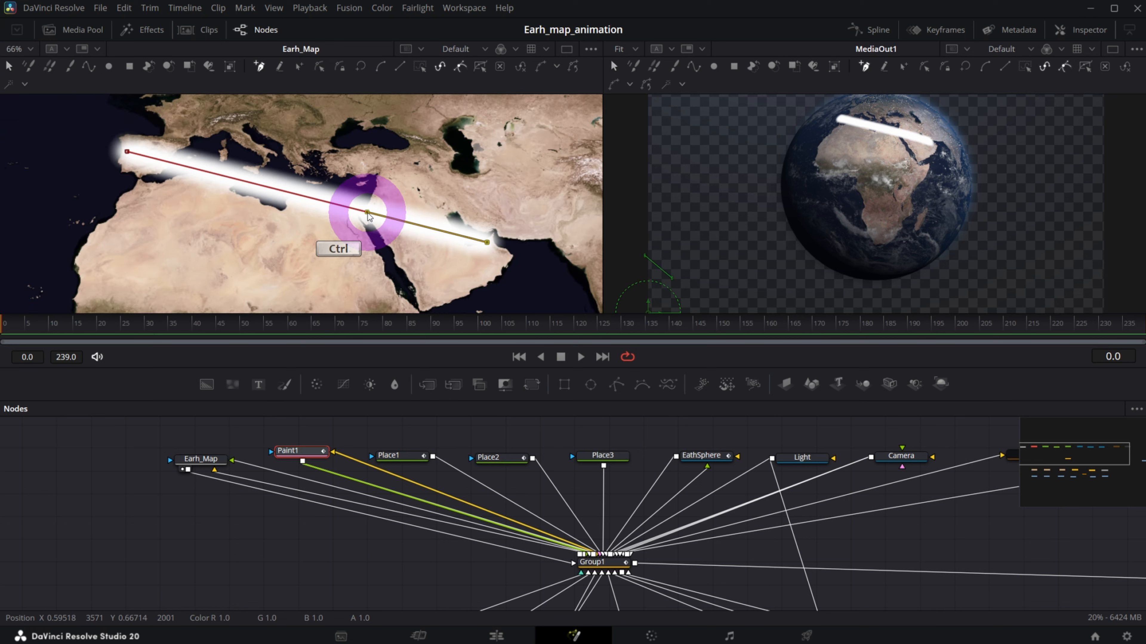
left_click_drag(368, 217, 322, 263)
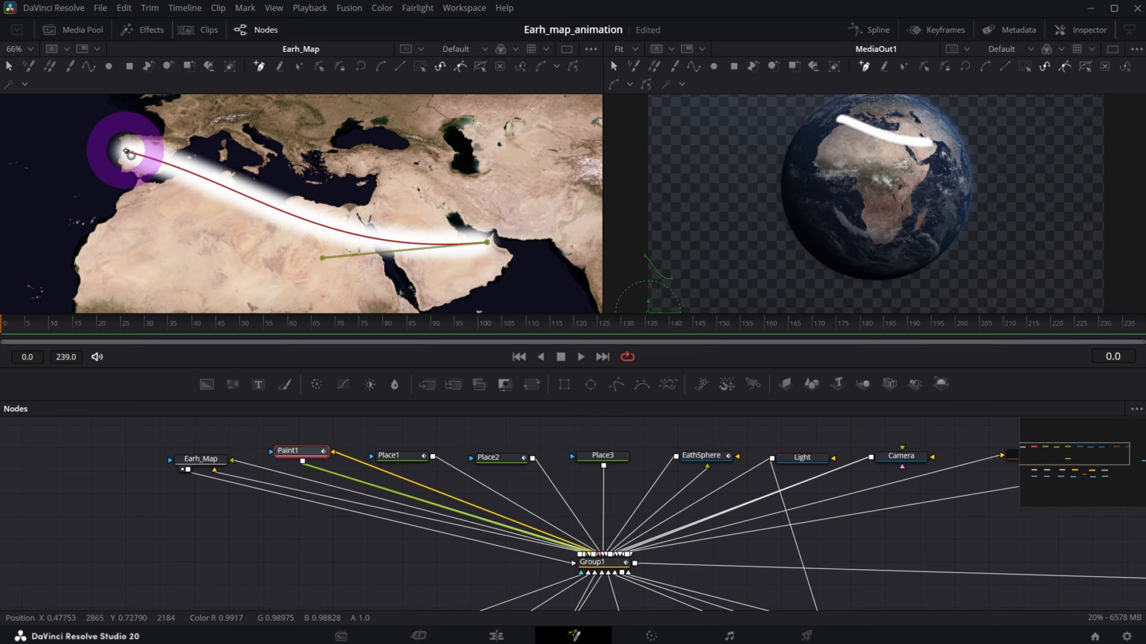
- Bend the western part of the stroke southward over North Africa with the Portugal point's curve handle, keeping the path open
left_click(127, 153)
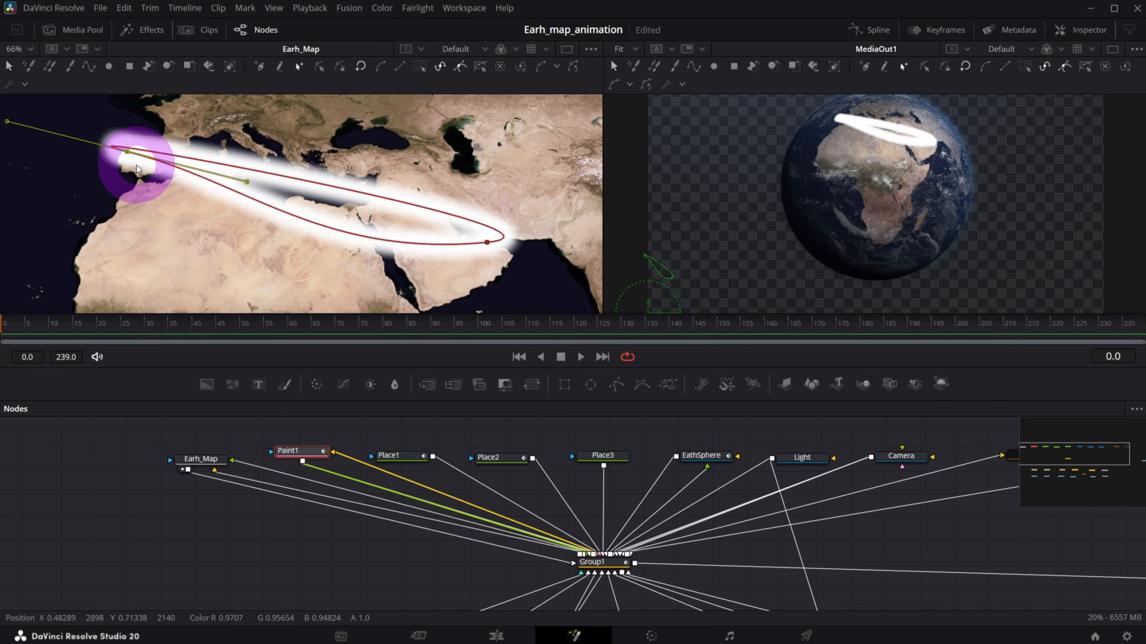
key("ctrl+z")
mouse_move(247, 183)
left_mouse_down()
mouse_move(184, 215)
mouse_move(196, 216)
left_mouse_up()
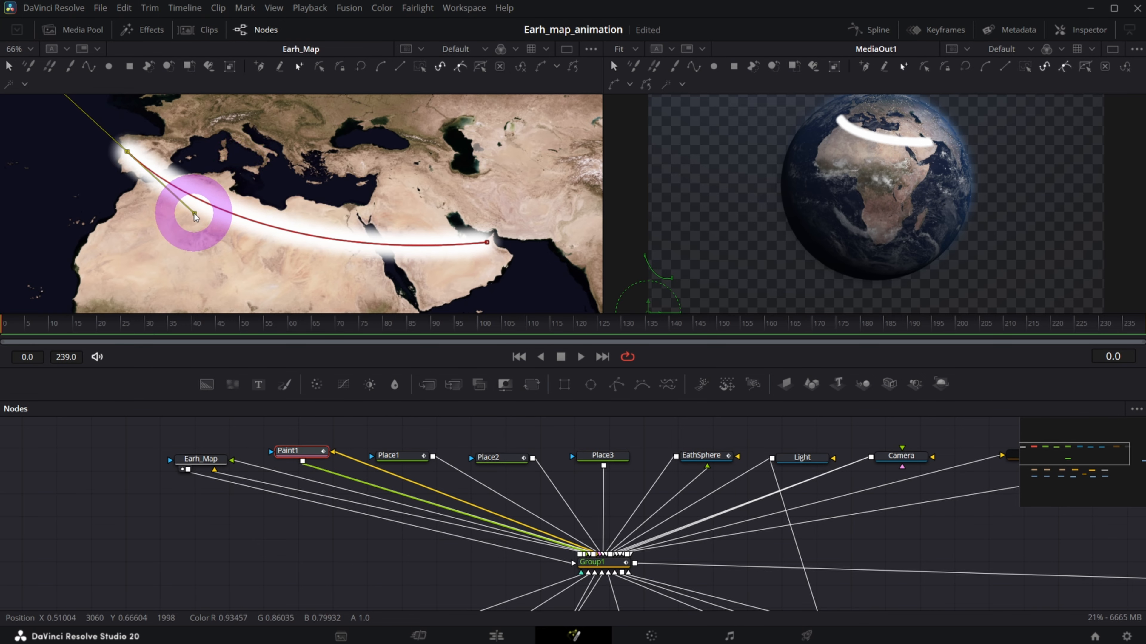
- Thin and sharpen the PolylineStroke1 brush by setting its size to 0.0027 and softness to 0.001
left_click(1097, 32)
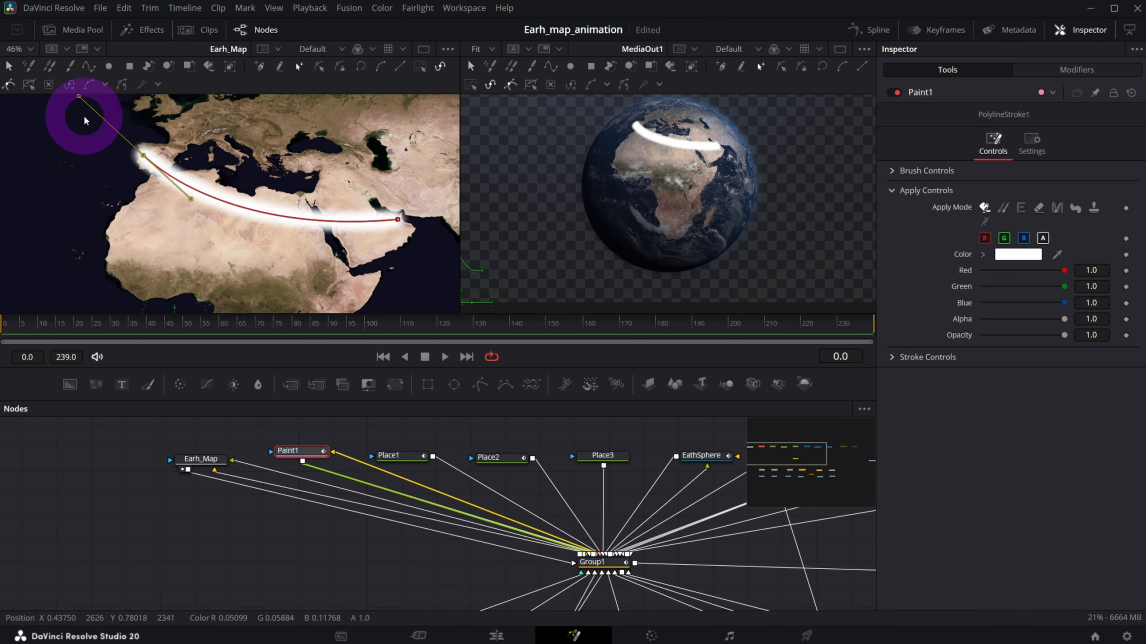
left_click(323, 466)
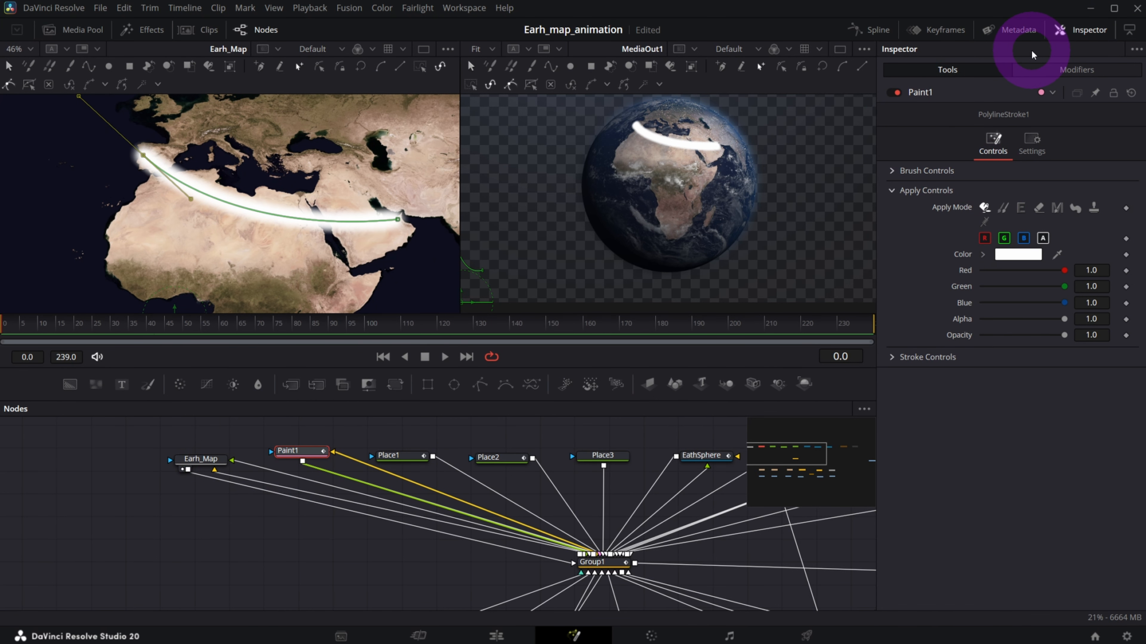
left_click(1075, 71)
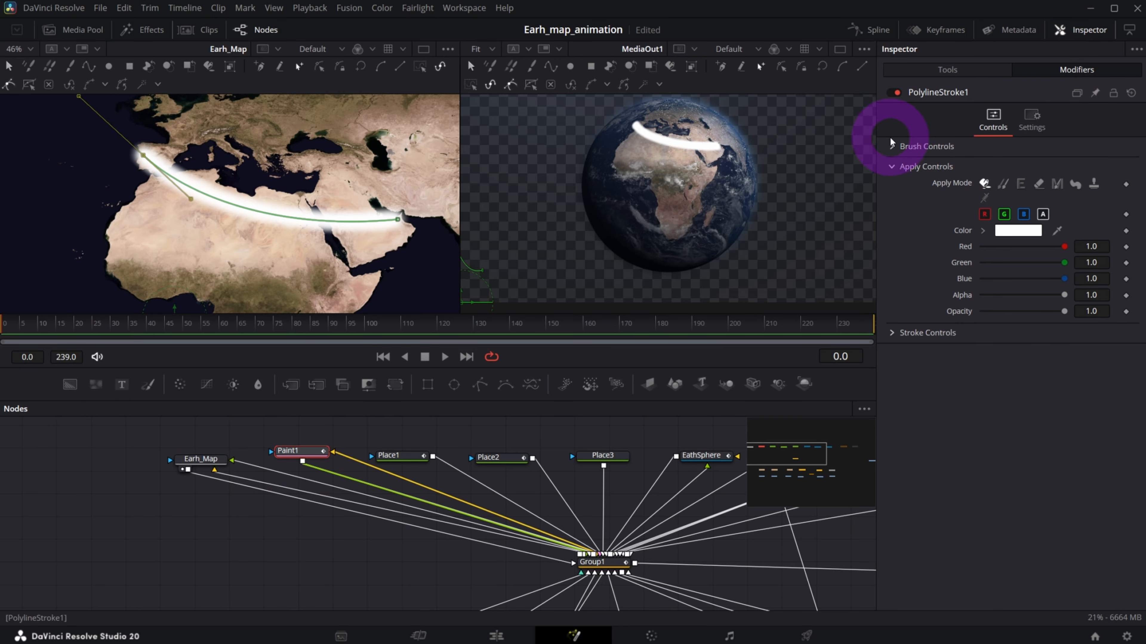
left_click(893, 149)
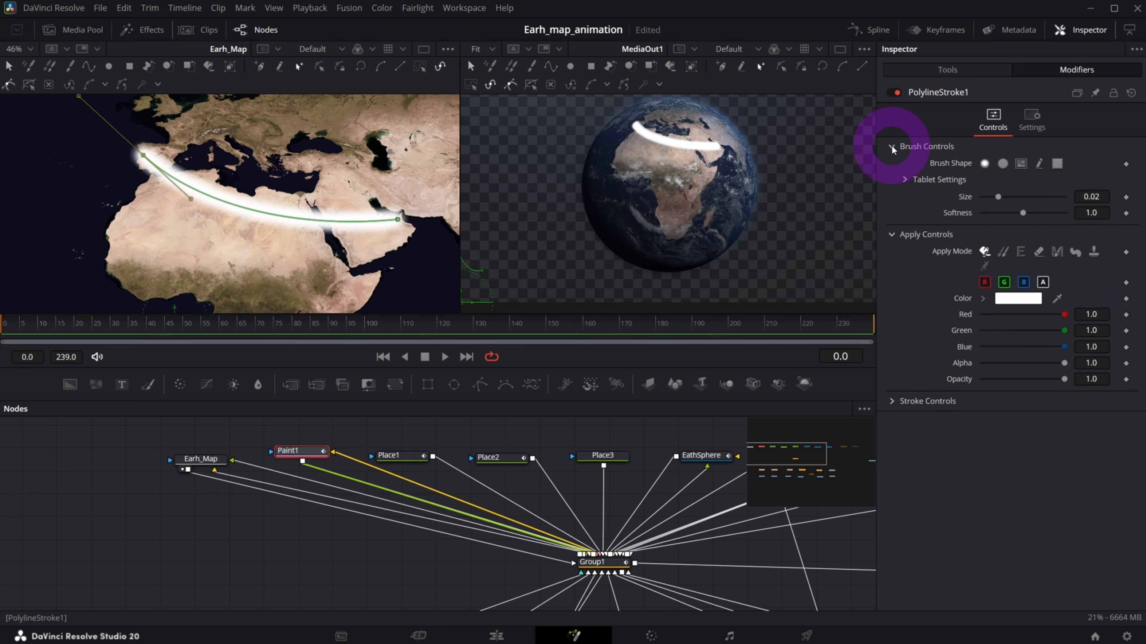
left_click_drag(1000, 201, 927, 216)
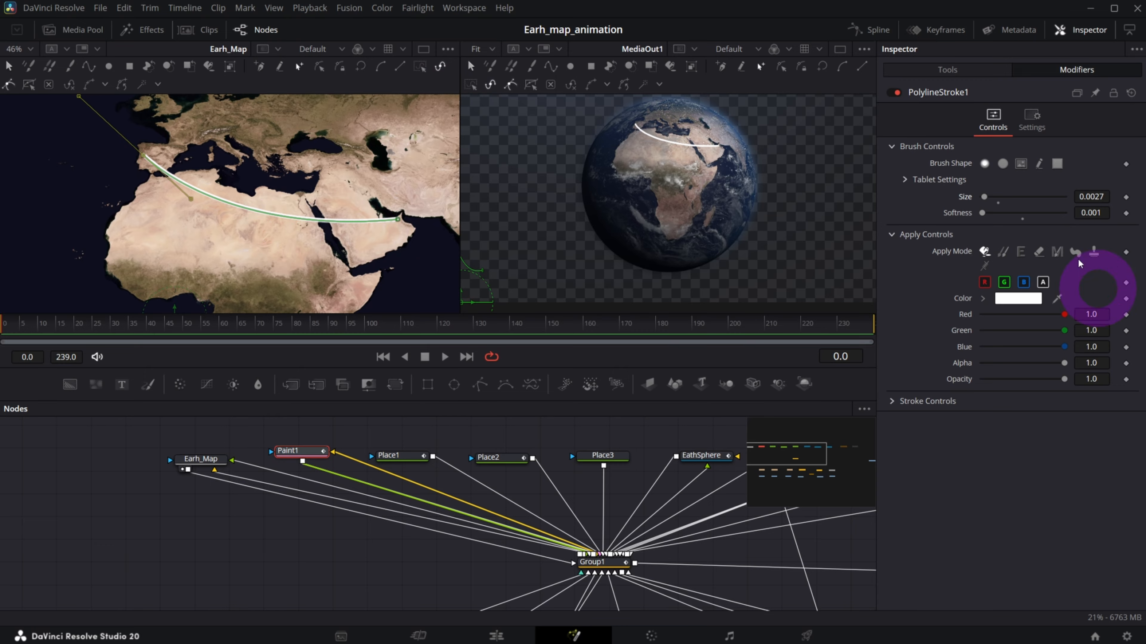
- Turn the route stroke into a dotted line by setting its spacing to 2.0
left_click(892, 401)
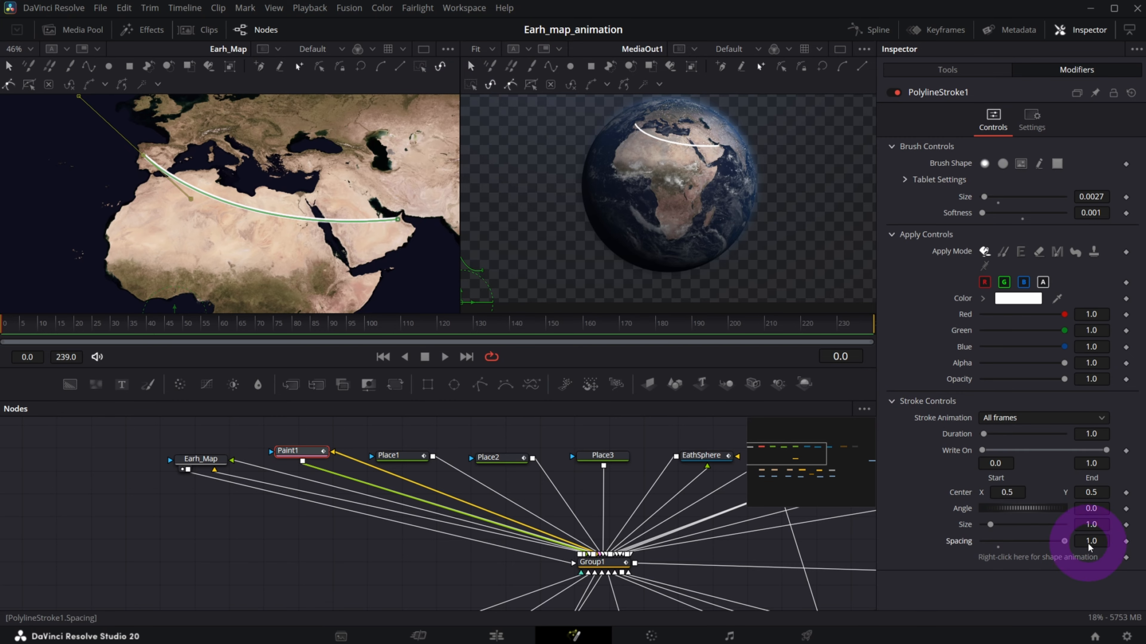
scroll(273, 194, "up", 8, "ctrl")
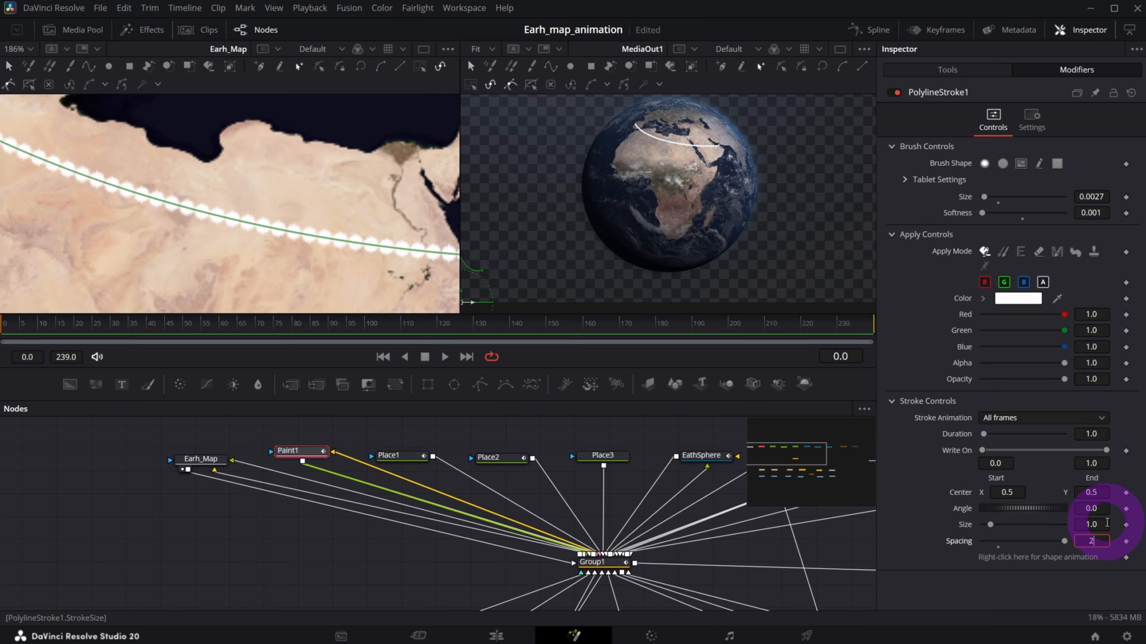
key("Tab")
scroll(128, 180, "down", 8, "ctrl")
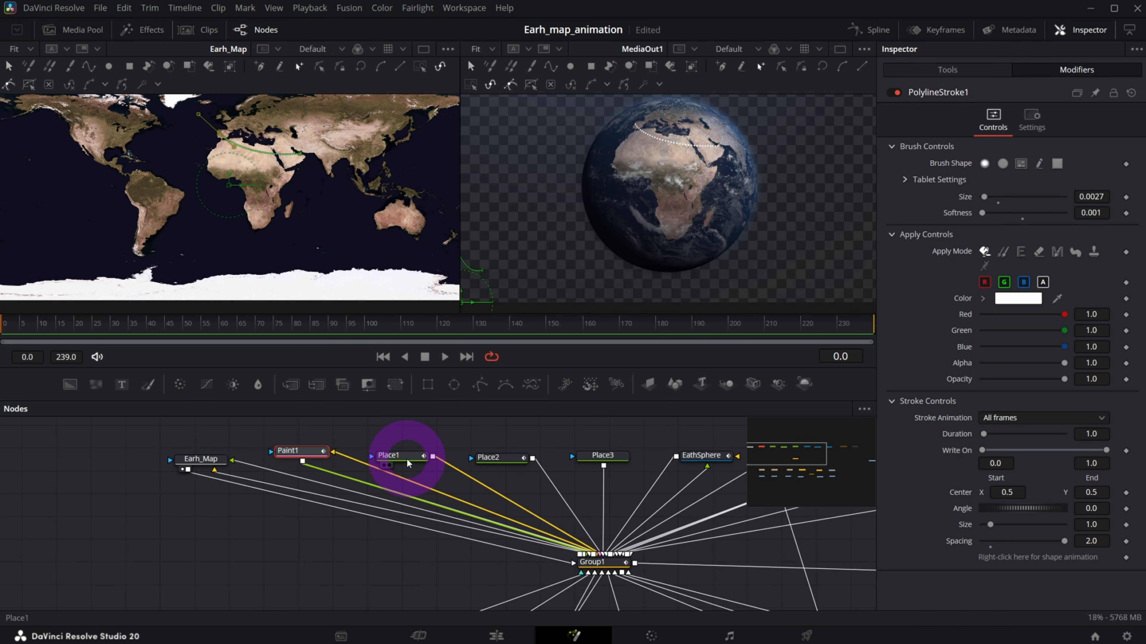
- Set the text of the Place1 node to "Lisbon"
left_click(406, 458)
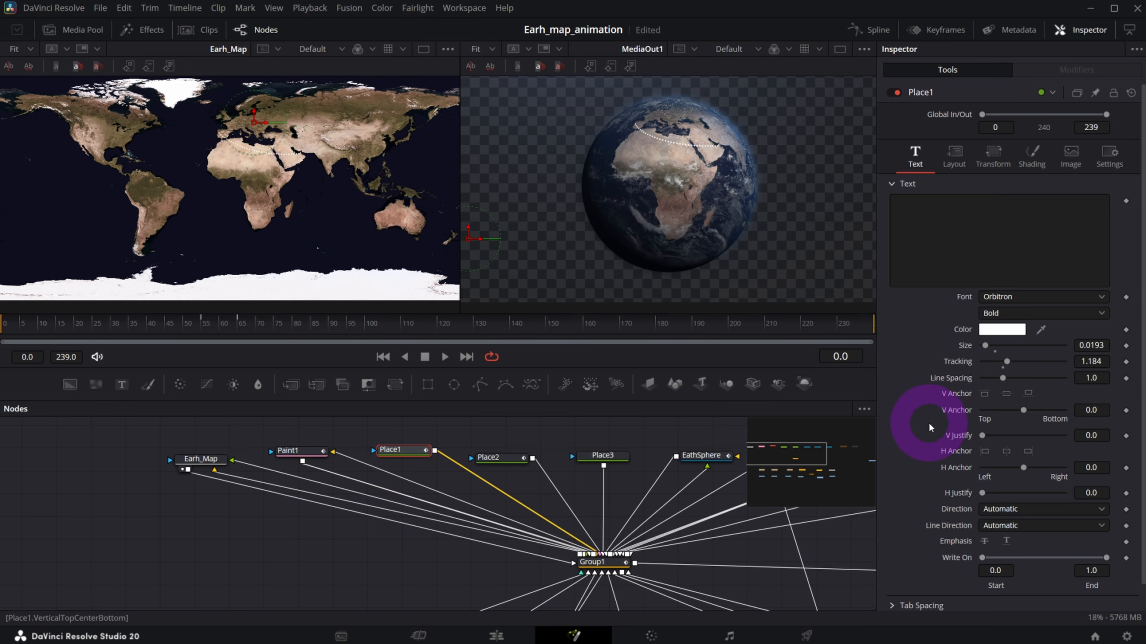
left_click(973, 244)
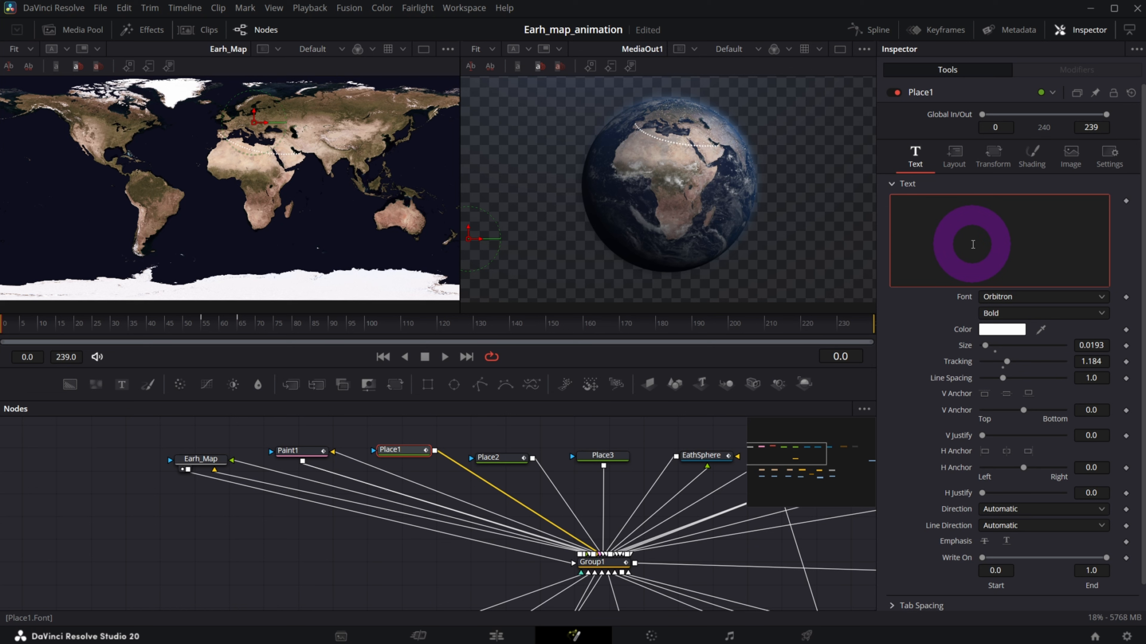
left_click(411, 460)
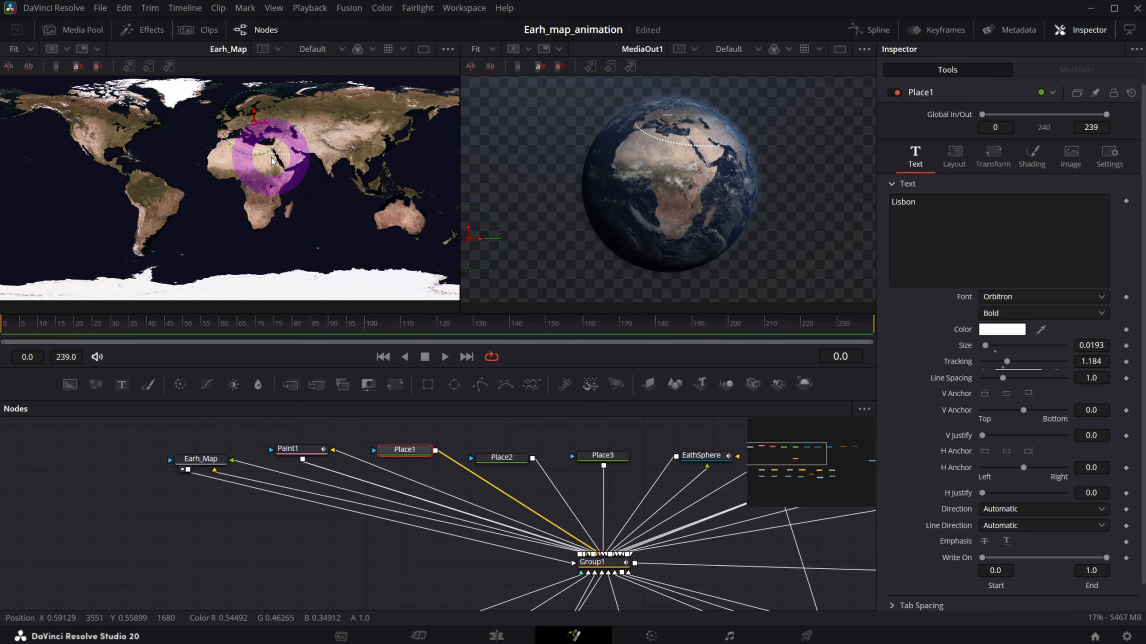
- Move the Lisbon label onto the Iberian Peninsula, just above the start of the dotted route
mouse_move(255, 131)
left_mouse_down()
mouse_move(261, 117)
mouse_move(244, 132)
left_mouse_up()
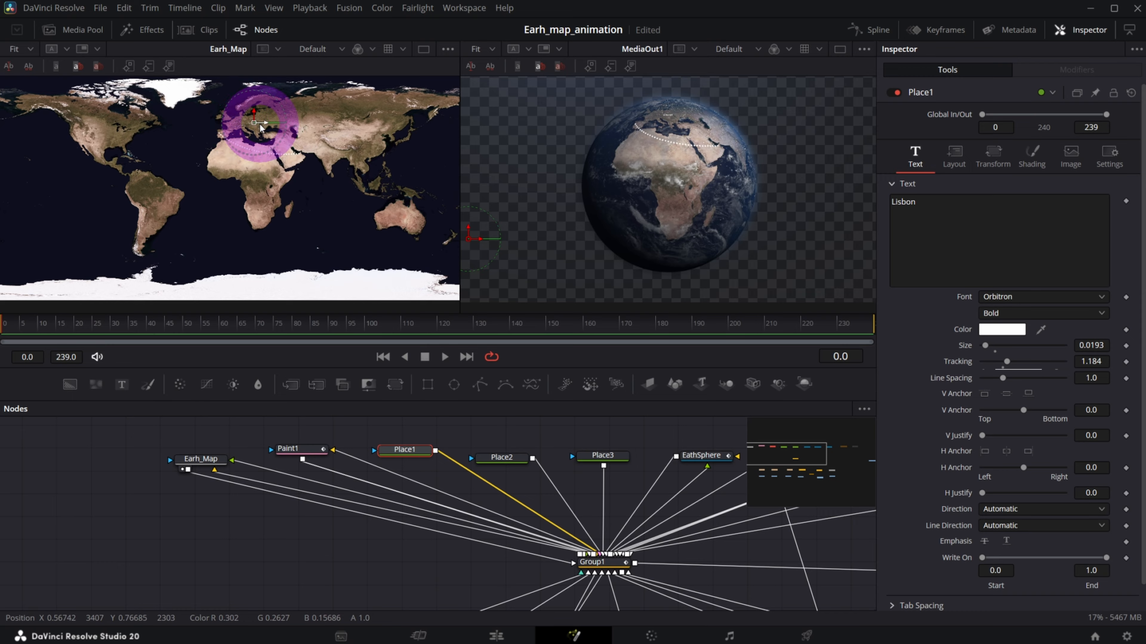
scroll(265, 125, "up", 3)
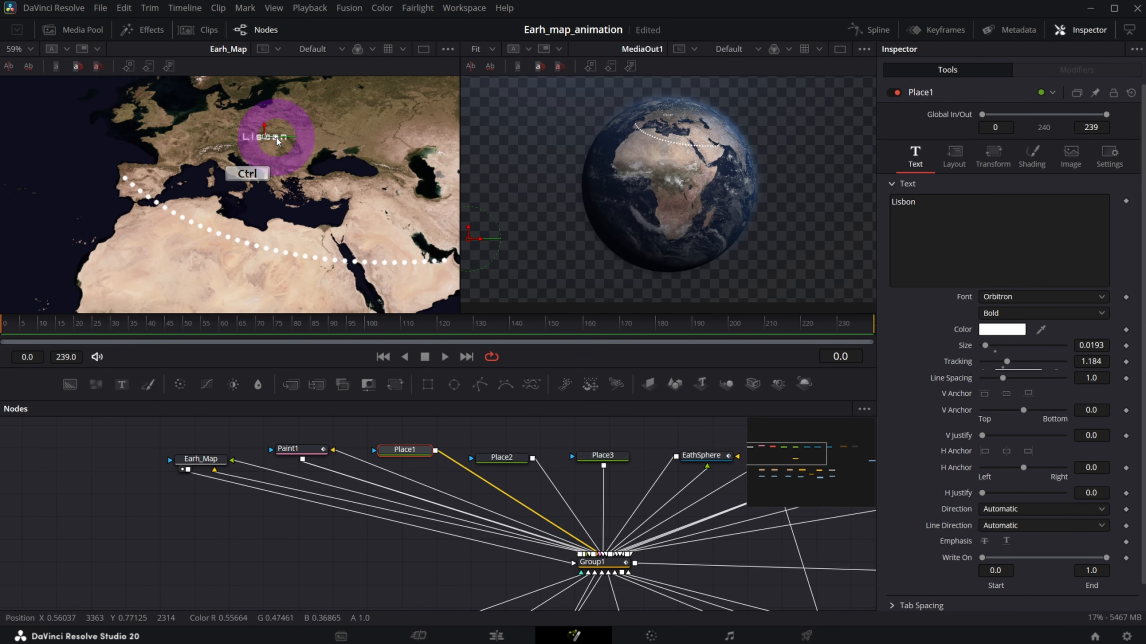
scroll(273, 132, "up", 2)
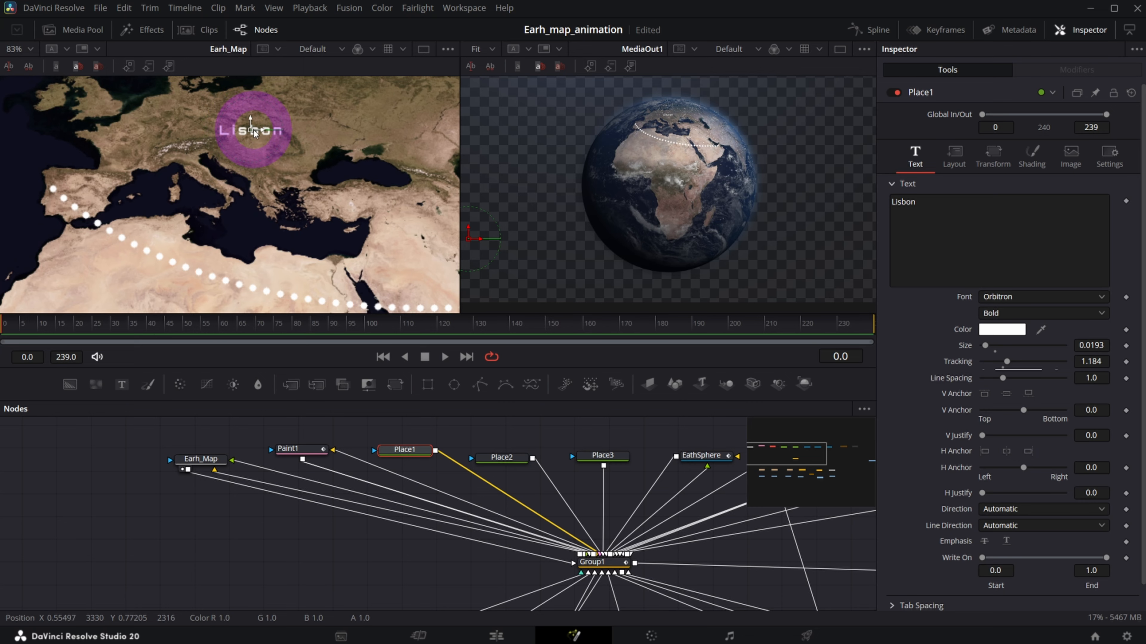
left_click_drag(252, 131, 60, 171)
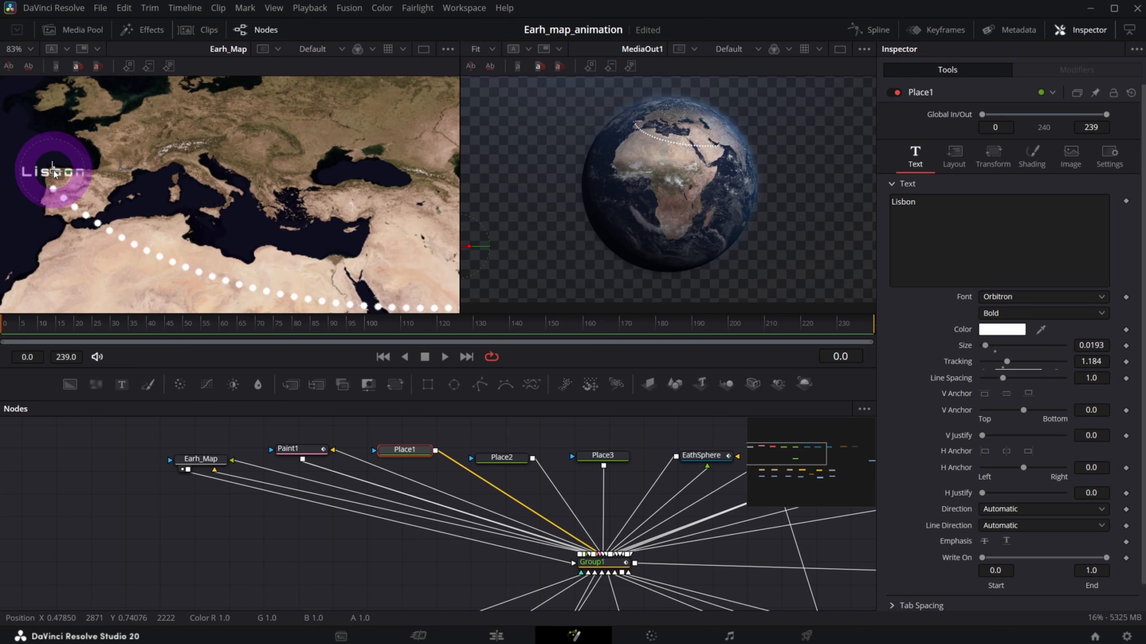
scroll(54, 173, "down", 6)
left_click(22, 49)
left_click(24, 65)
scroll(137, 106, "up", 3)
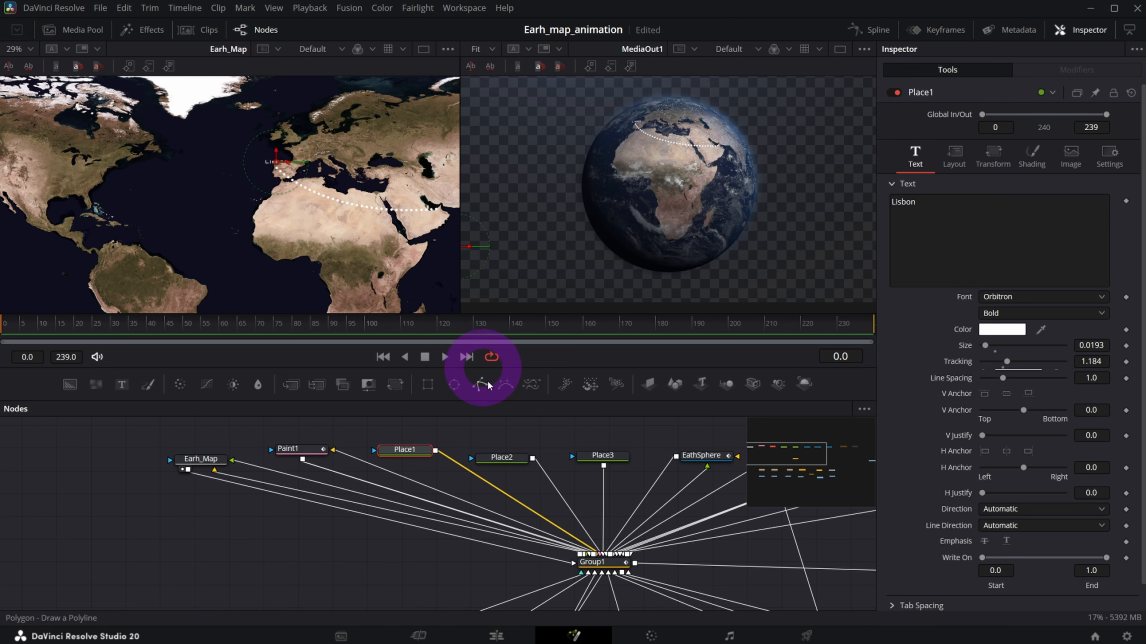
left_click(22, 50)
left_click(39, 74)
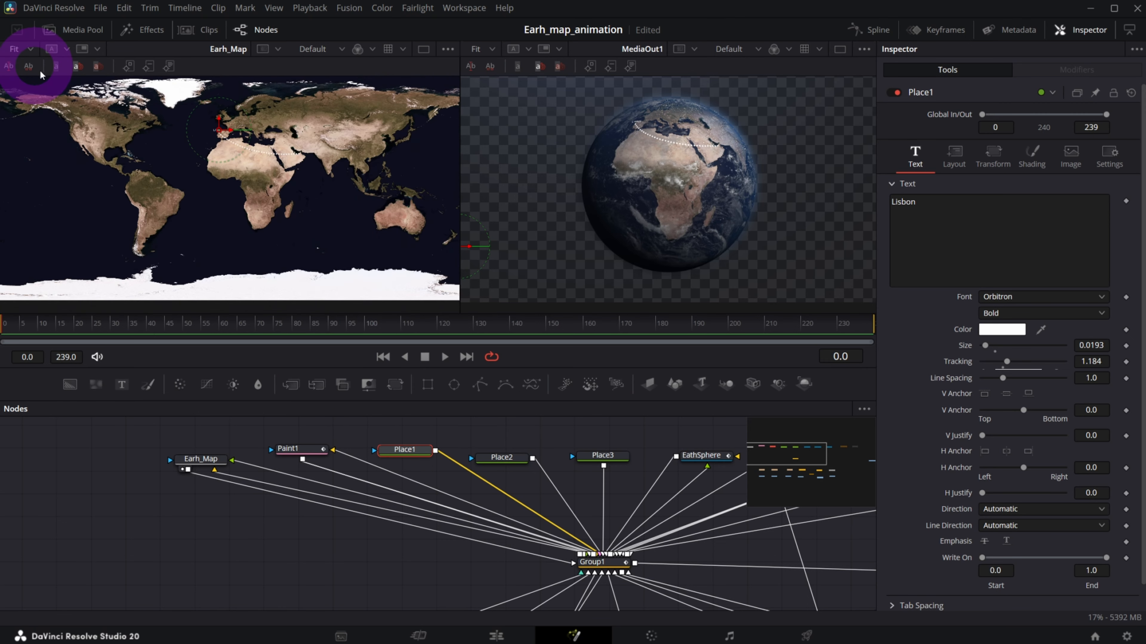
- Select the Place2 node and line up Place2 and Place3 level with the Place1 node
left_click(501, 454)
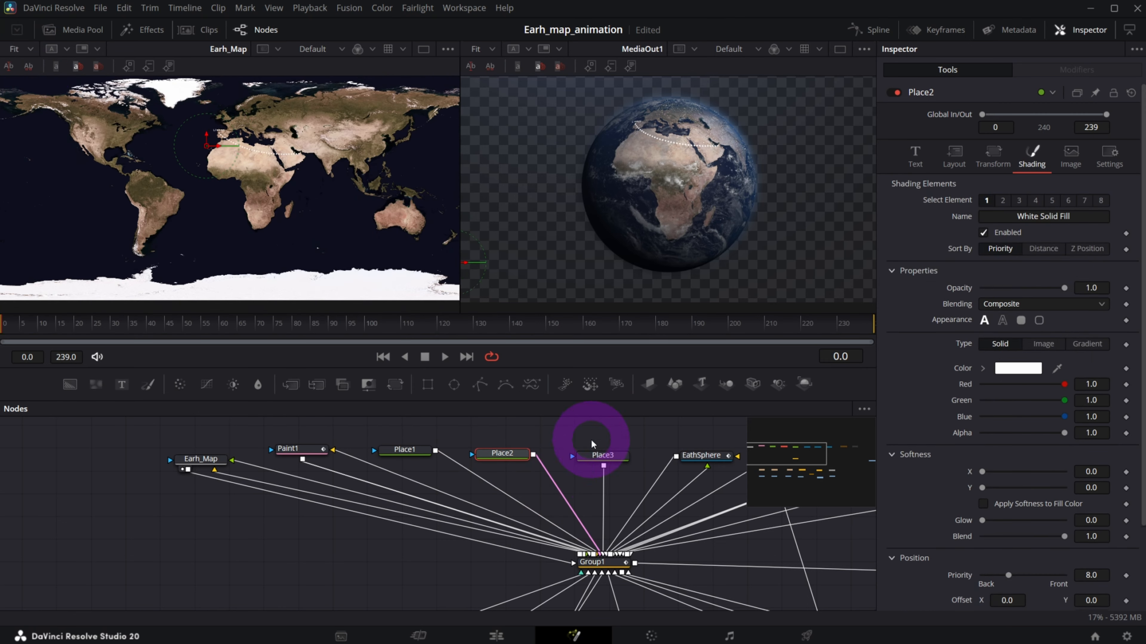
left_click_drag(498, 453, 501, 446)
left_click_drag(592, 457, 524, 453)
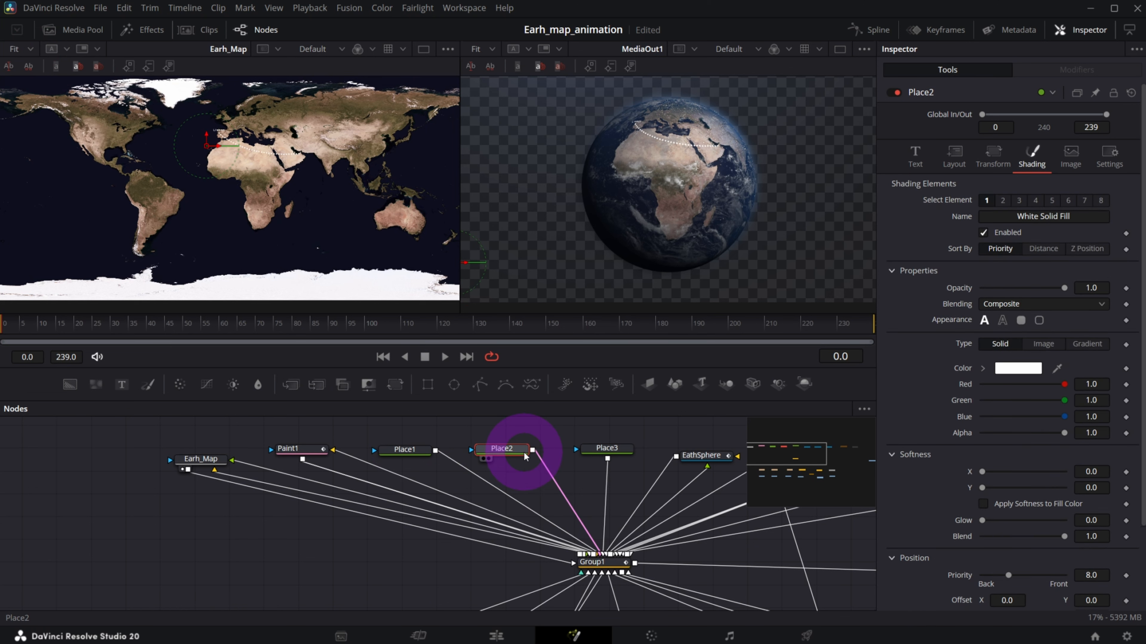
- Set the text of the Place2 node to "Dubai"
left_click(602, 450)
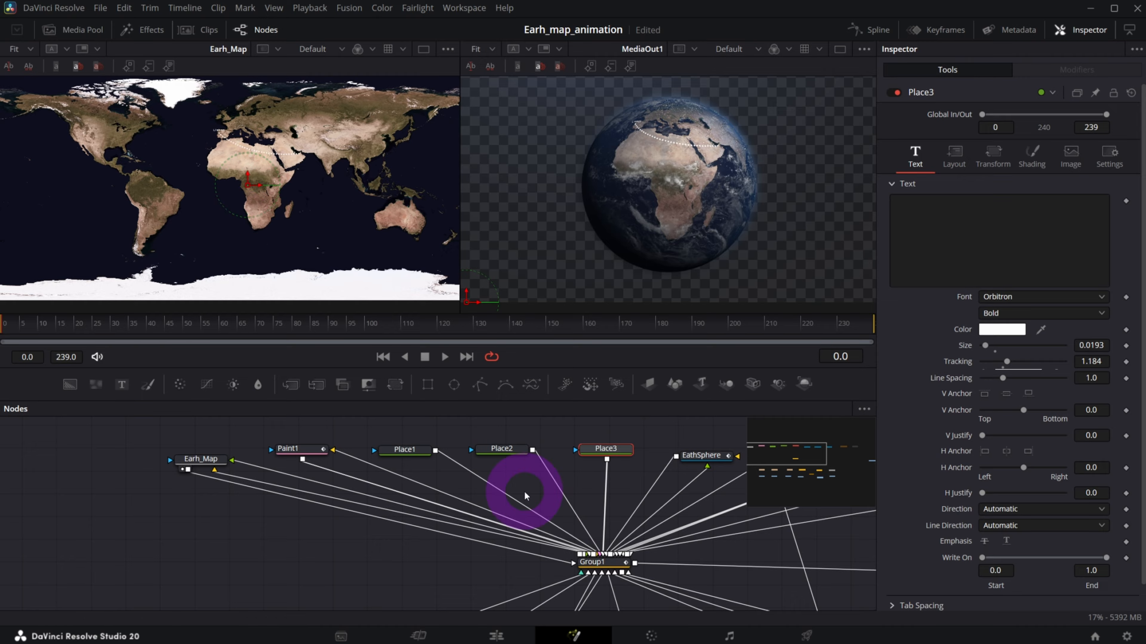
left_click_drag(521, 451, 519, 456)
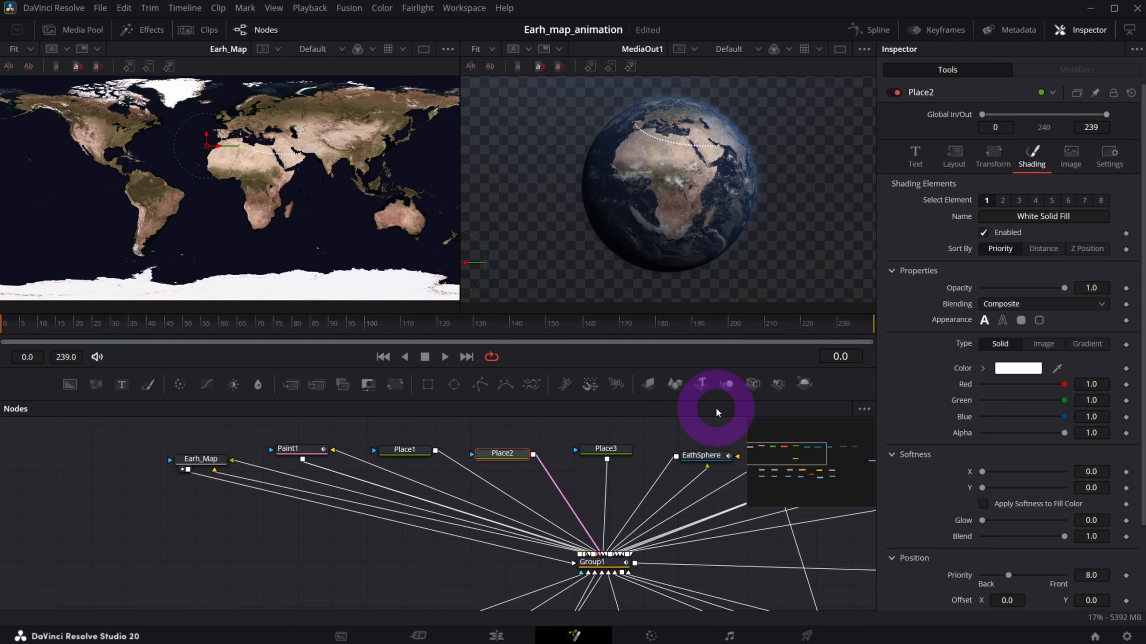
left_click(937, 162)
left_click(977, 223)
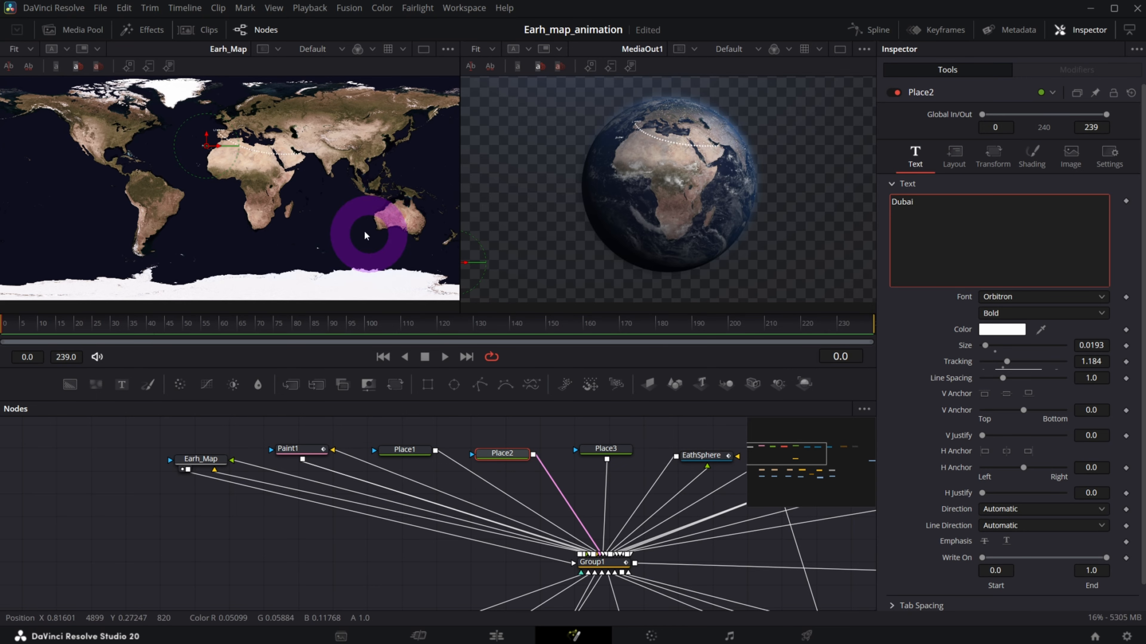
- Move the Dubai label to the end of the dotted route at the Persian Gulf and fit the map view again
left_click_drag(210, 149, 301, 132)
scroll(335, 196, "up", 6)
scroll(394, 196, "down", 5)
scroll(325, 136, "up", 2)
scroll(325, 136, "up", 5)
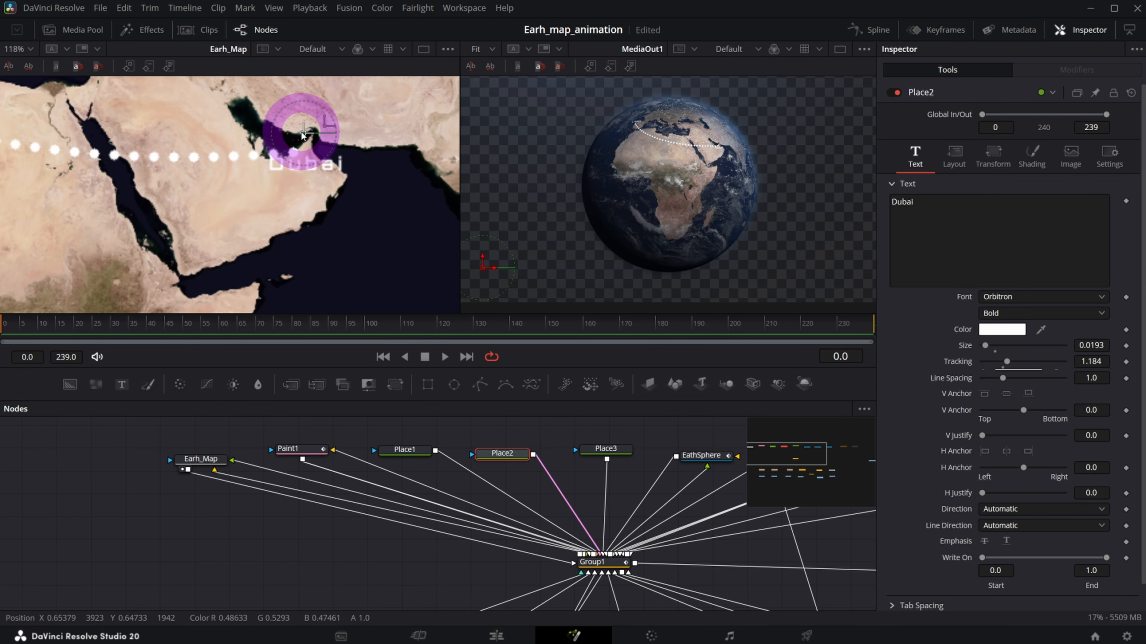
scroll(302, 133, "up", 3)
left_click(31, 49)
left_click(20, 66)
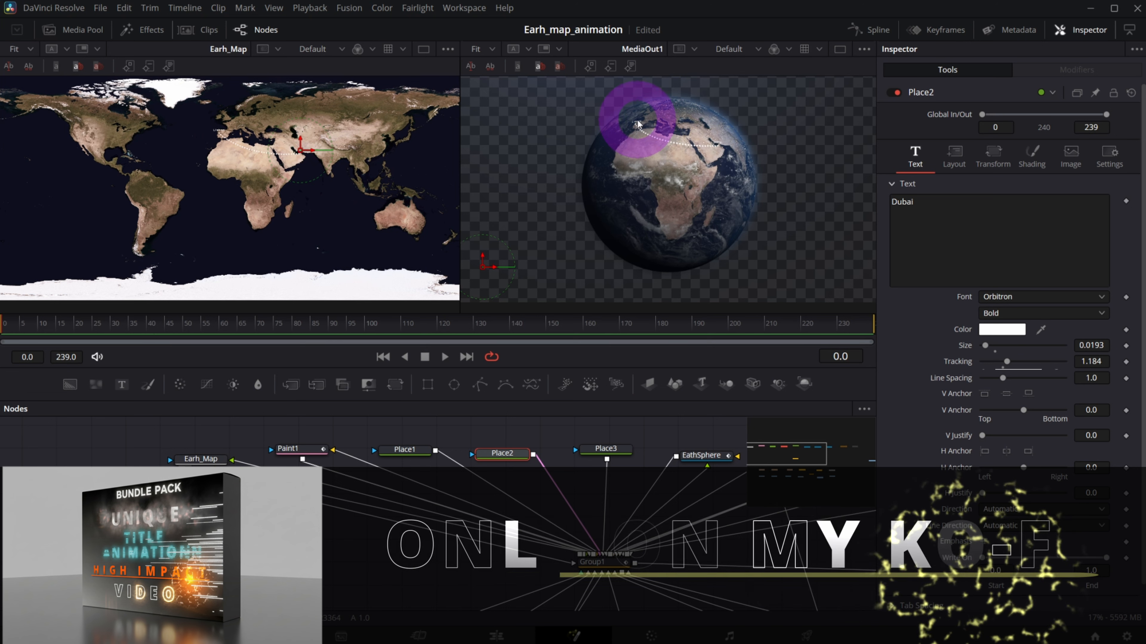
- Turn the globe by setting the offset of the EathSphere node's Y rotation curve to about 79.39
mouse_move(786, 452)
left_mouse_down()
mouse_move(817, 449)
mouse_move(796, 453)
left_mouse_up()
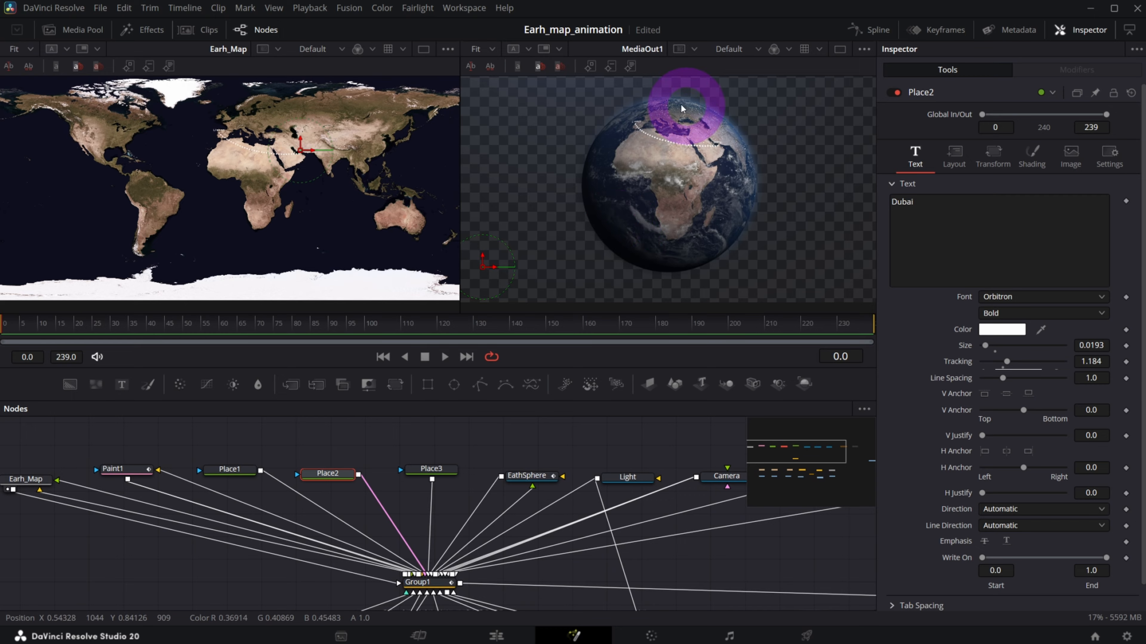
left_click(519, 479)
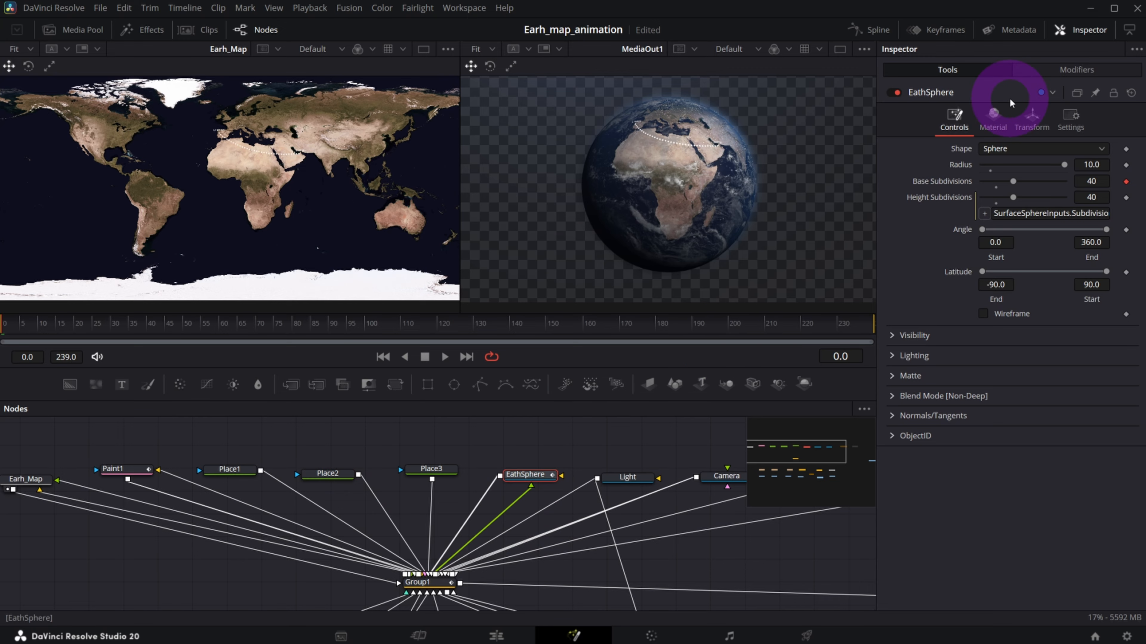
left_click(1031, 71)
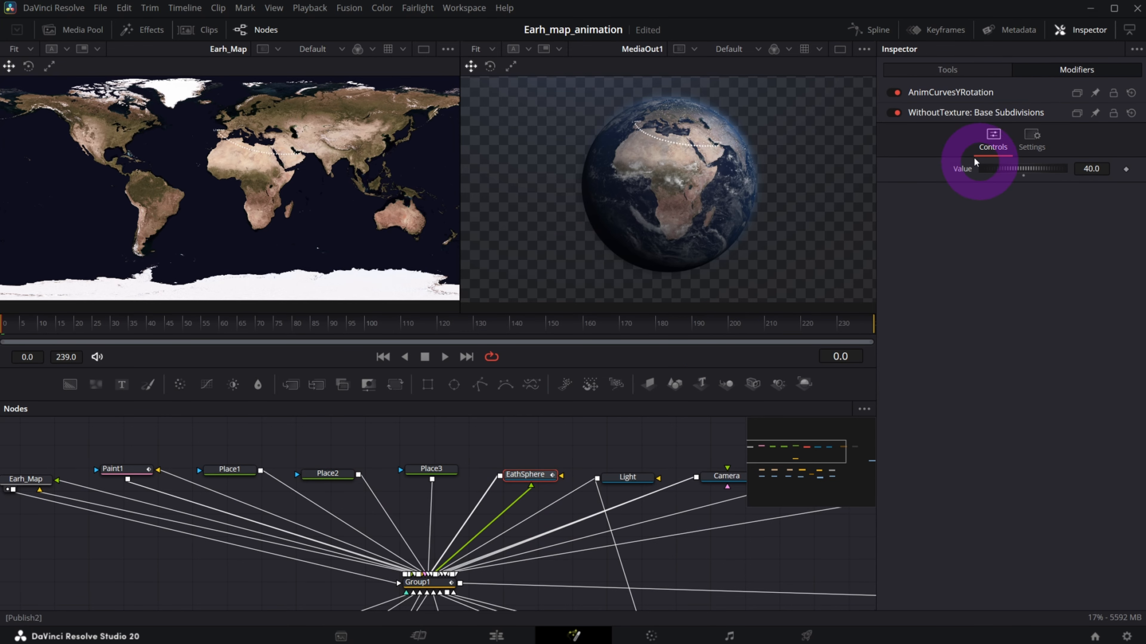
left_click(953, 93)
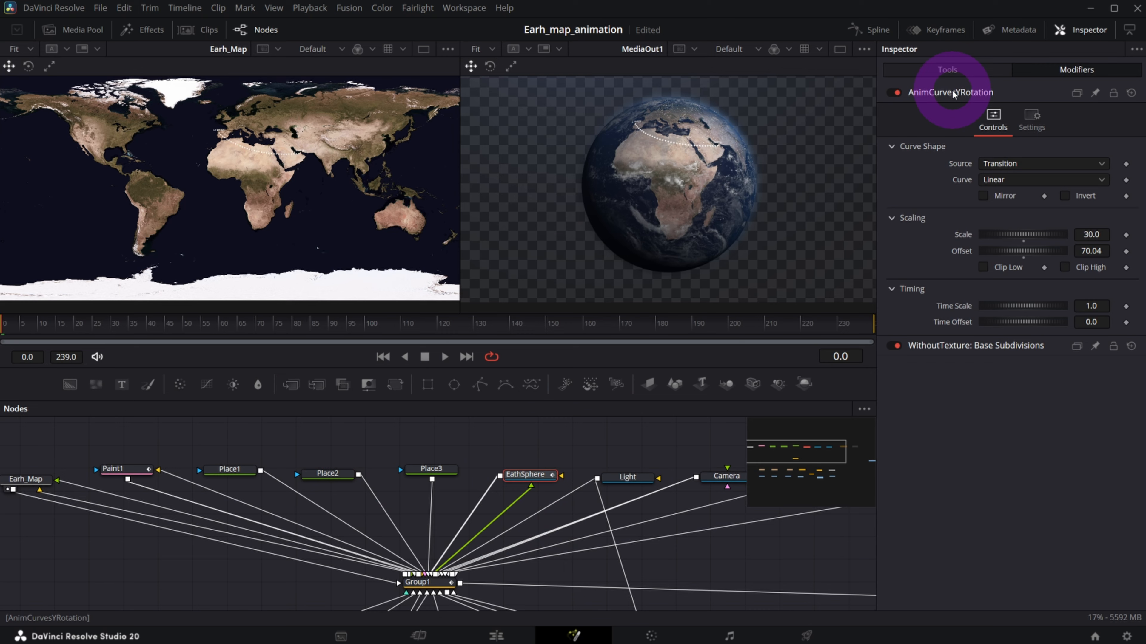
left_click(994, 252)
left_click_drag(1035, 254, 1009, 256)
key("ctrl+z")
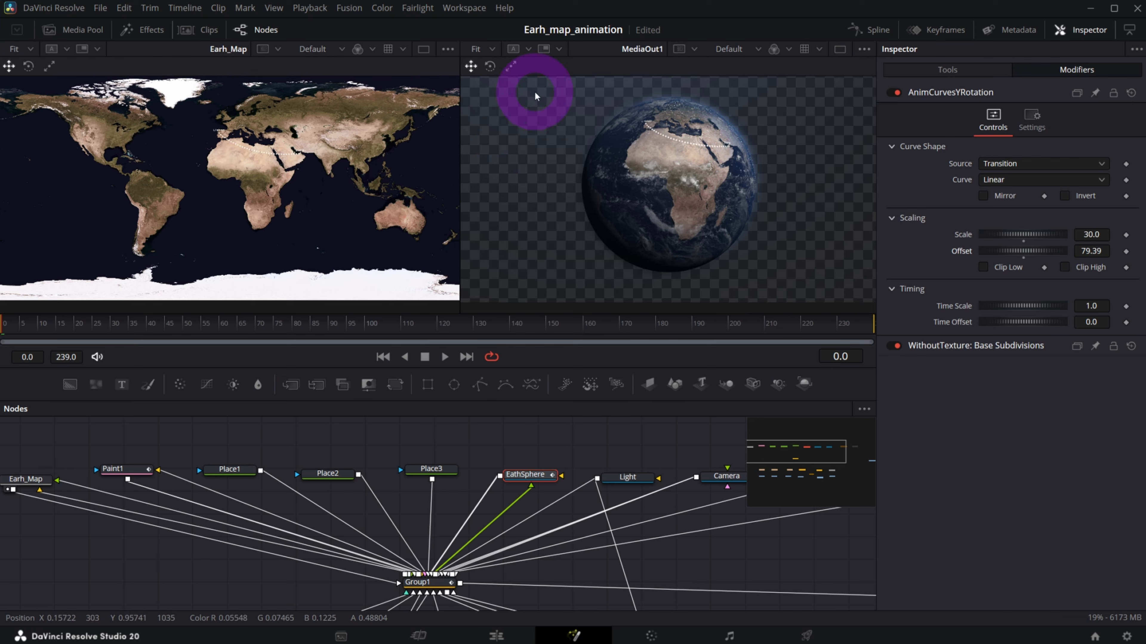
- Examine the light settings and the transform values of the Light and Camera nodes
left_click_drag(793, 452, 818, 452)
left_click_drag(393, 494, 396, 486)
left_click_drag(656, 154, 809, 176)
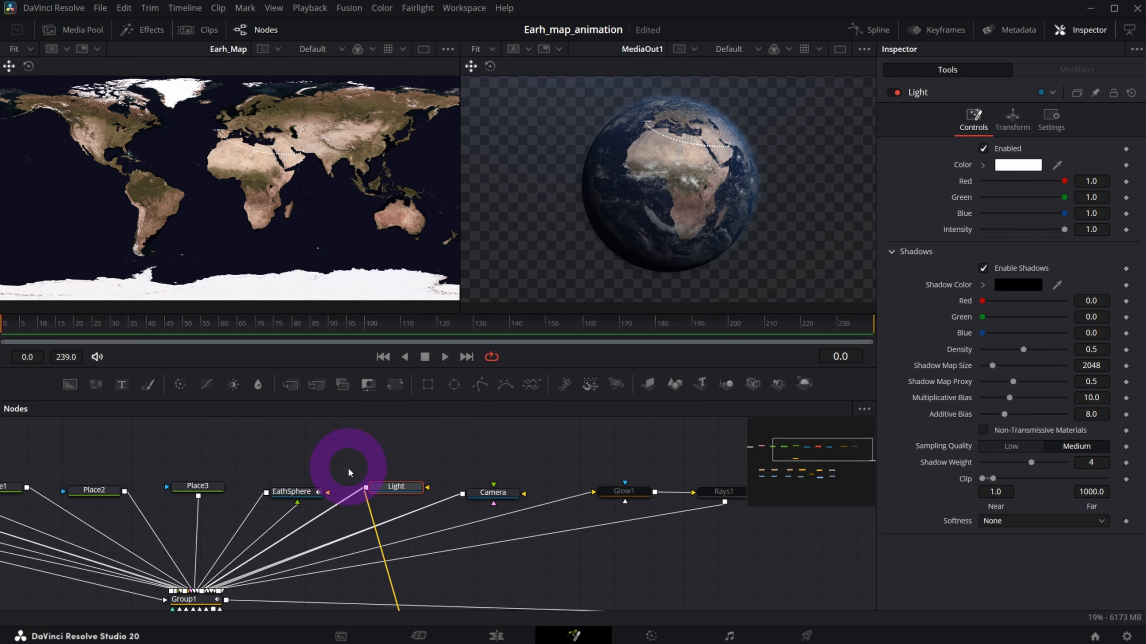
left_click_drag(404, 494, 405, 496)
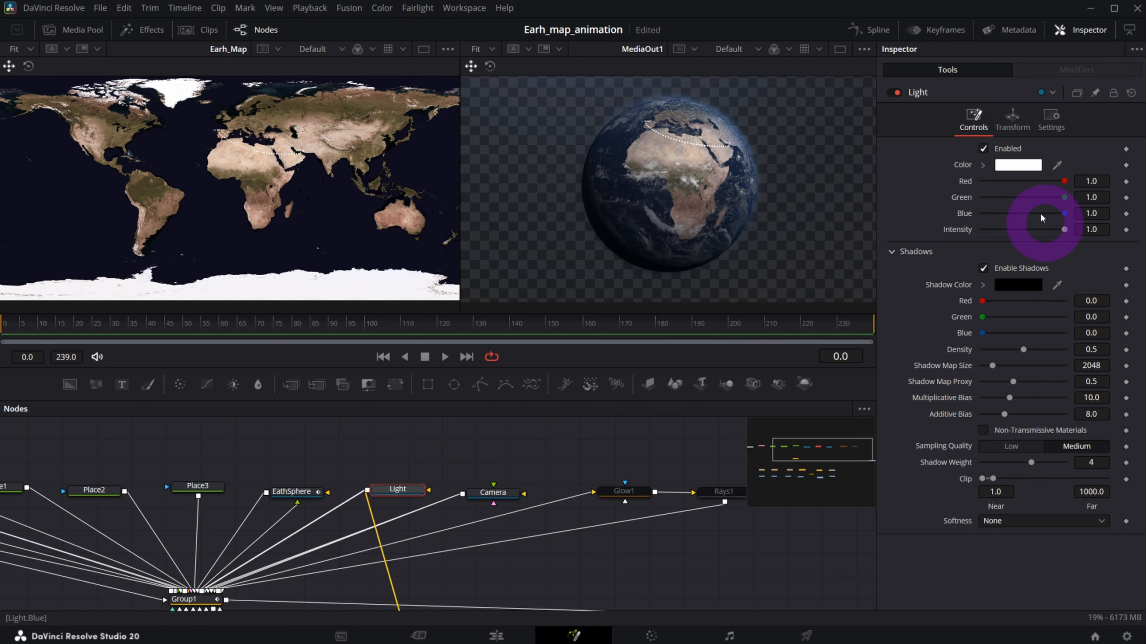
left_click(1013, 122)
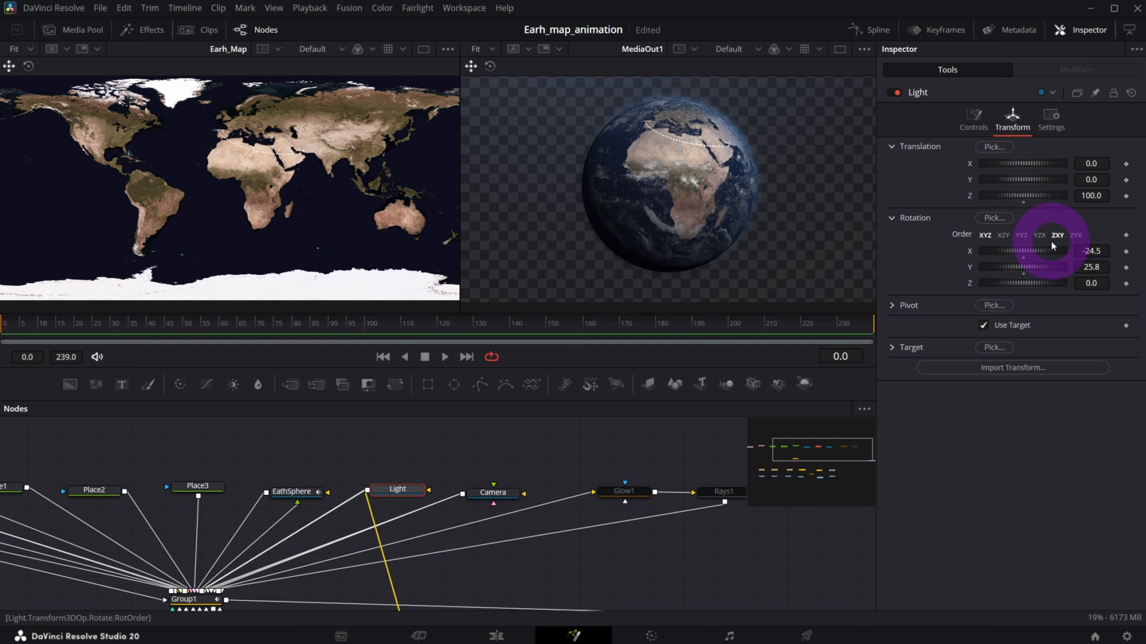
left_click(501, 491)
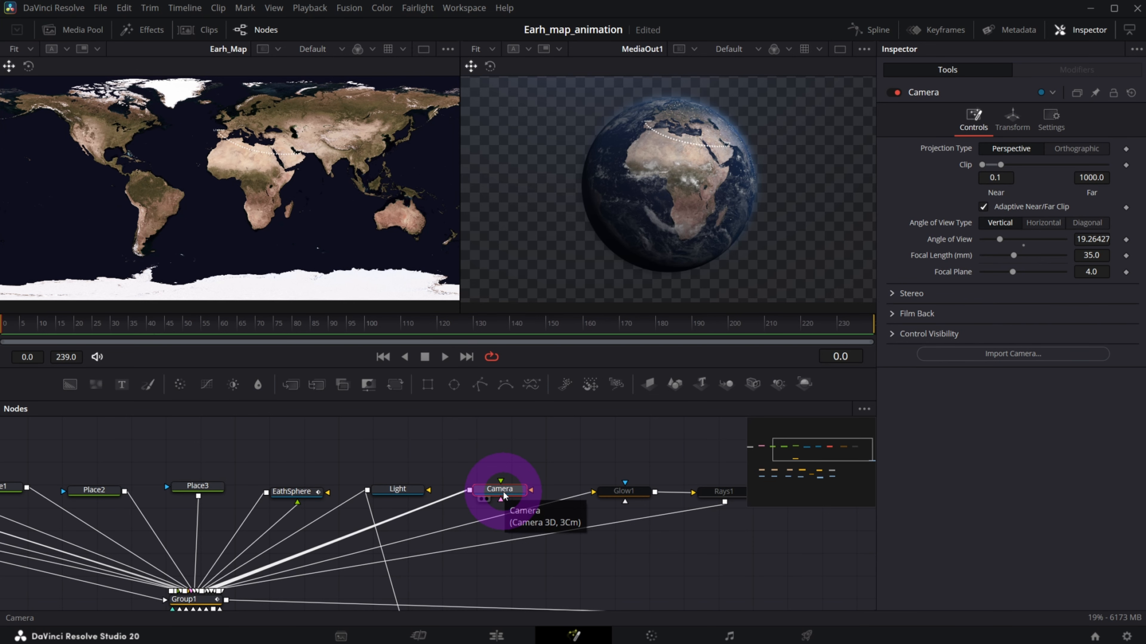
left_click(1012, 118)
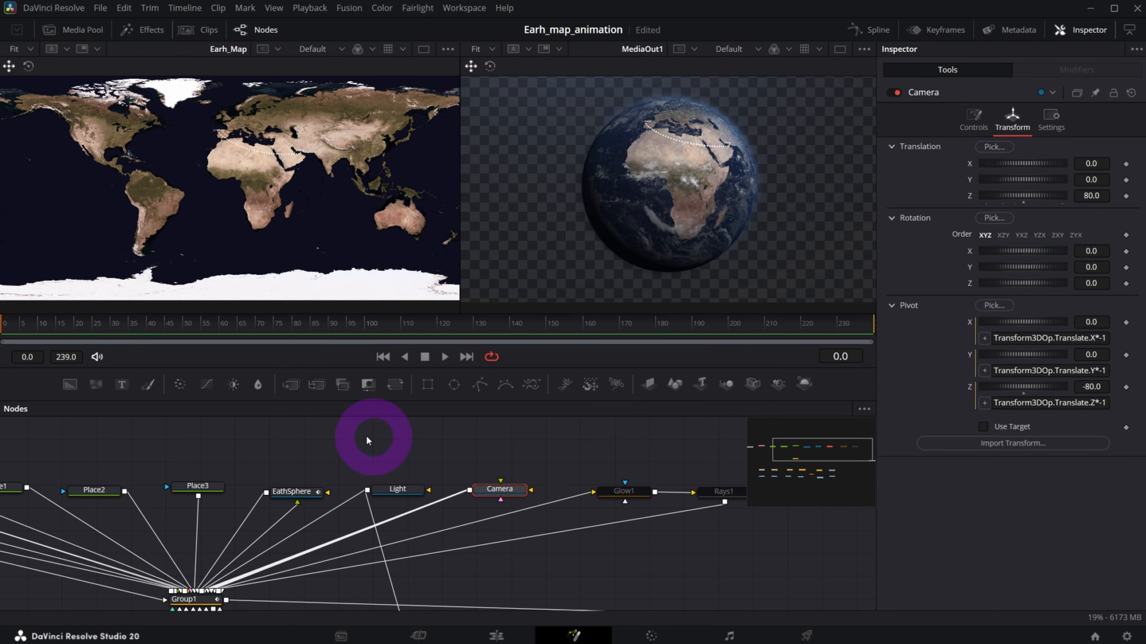
- Scrub through the timeline to preview the globe's rotation, ending at frame 1
left_click_drag(69, 325, 817, 335)
left_click_drag(82, 320, 579, 338)
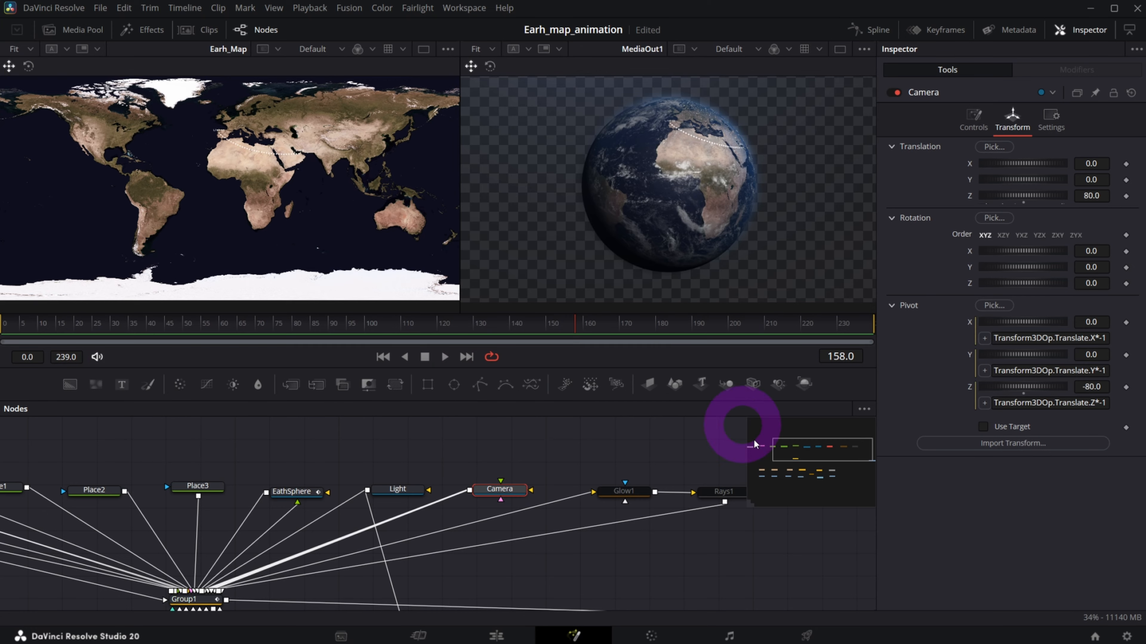
left_click(161, 324)
left_click_drag(20, 322, 9, 322)
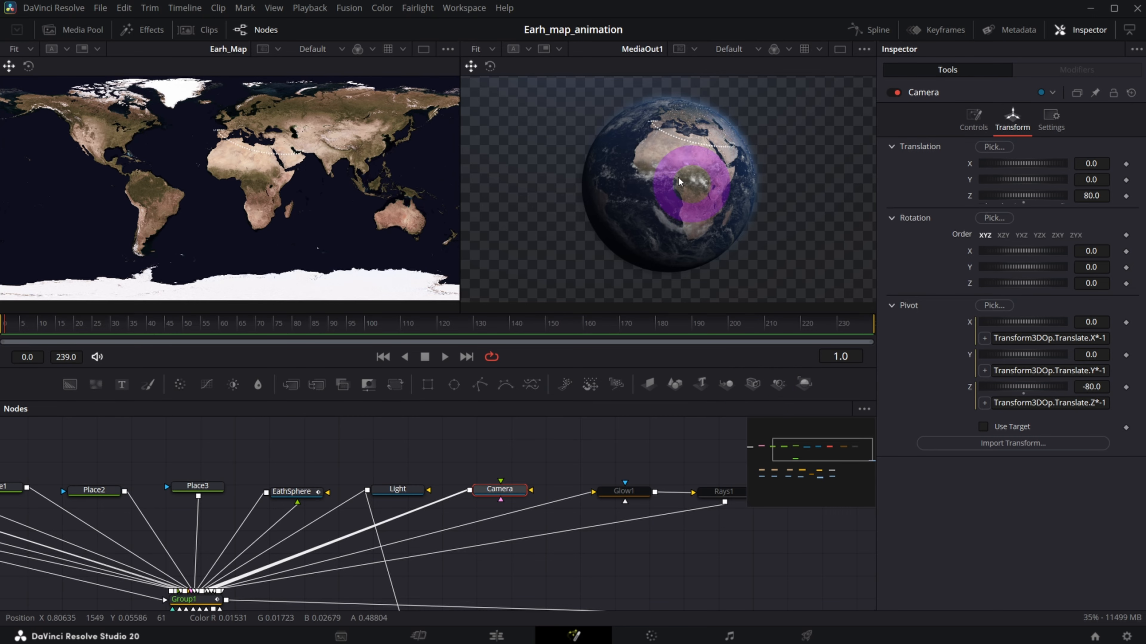
- At frame 30, set the Write On end of the Paint1 route stroke to 0.0 and keyframe it
mouse_move(813, 460)
left_mouse_down()
mouse_move(807, 451)
mouse_move(831, 454)
mouse_move(808, 446)
mouse_move(813, 478)
mouse_move(831, 455)
mouse_move(790, 446)
left_mouse_up()
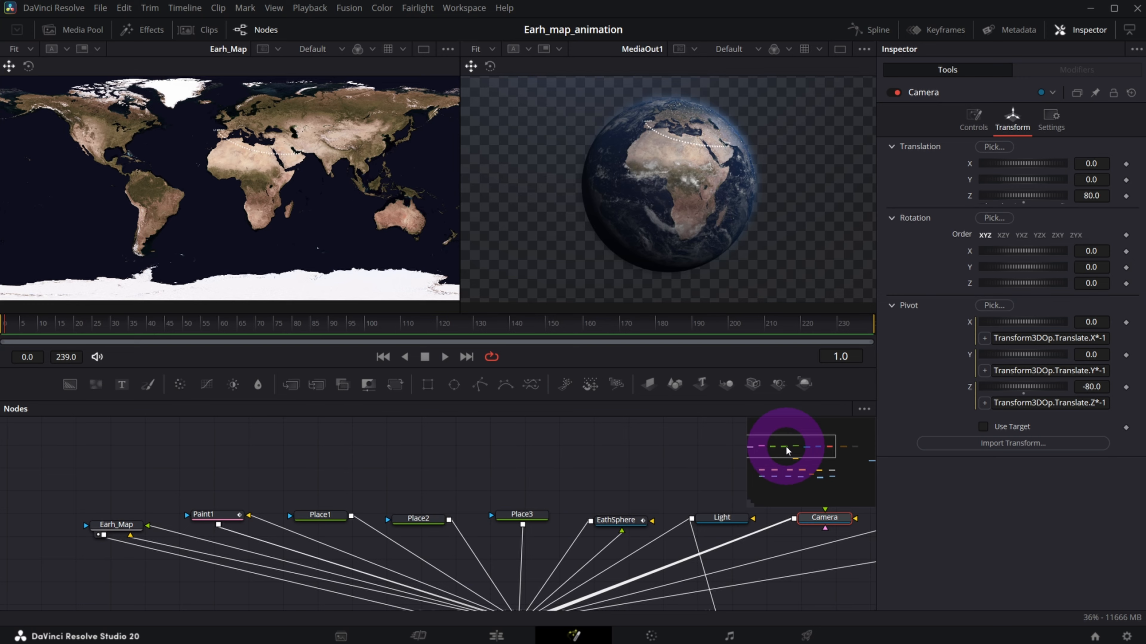
left_click_drag(212, 515, 210, 510)
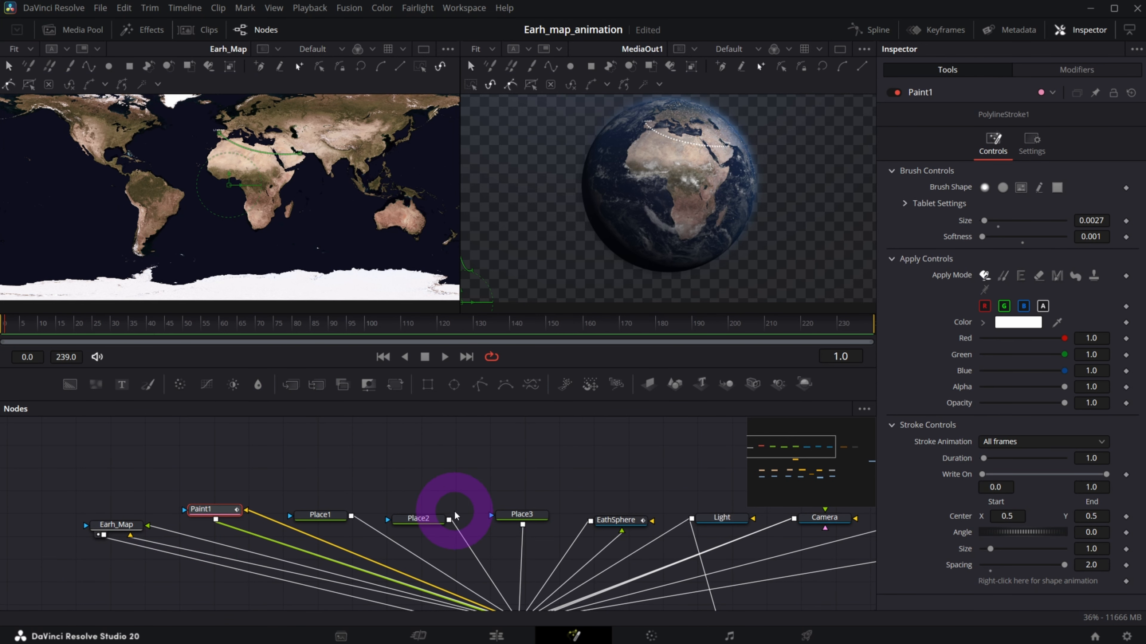
left_click(1054, 71)
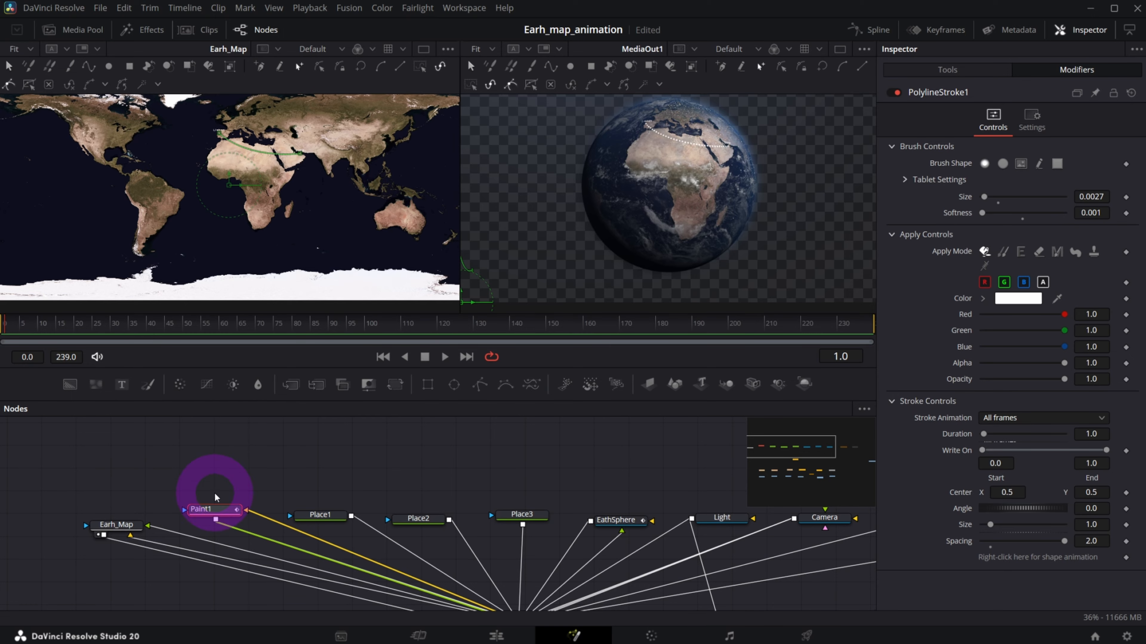
left_click(110, 328)
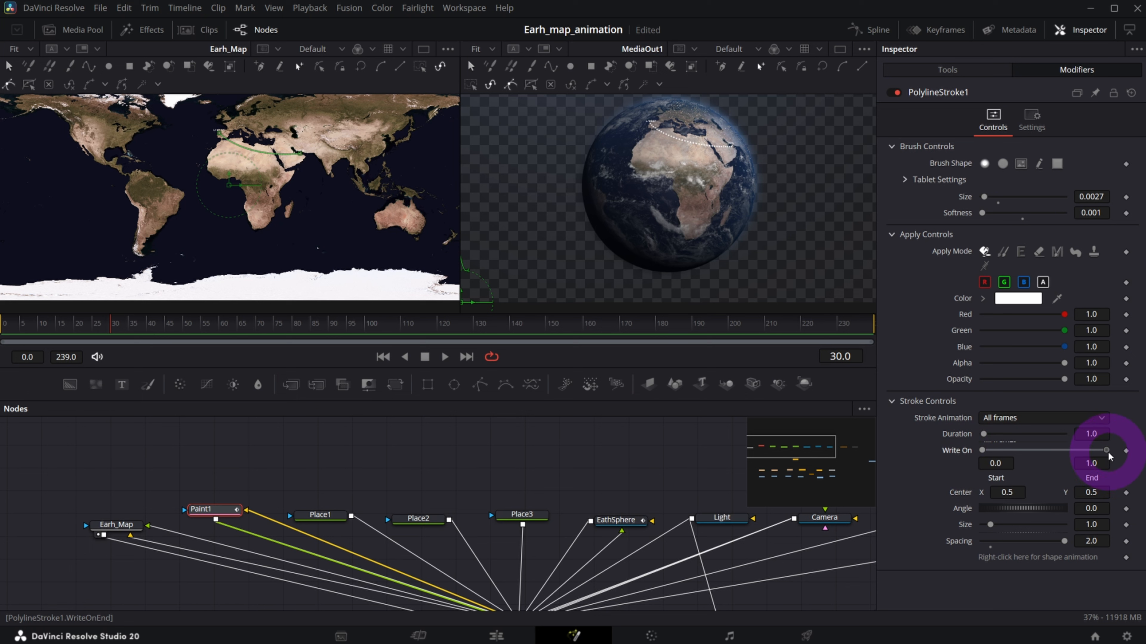
left_click_drag(1108, 453, 970, 451)
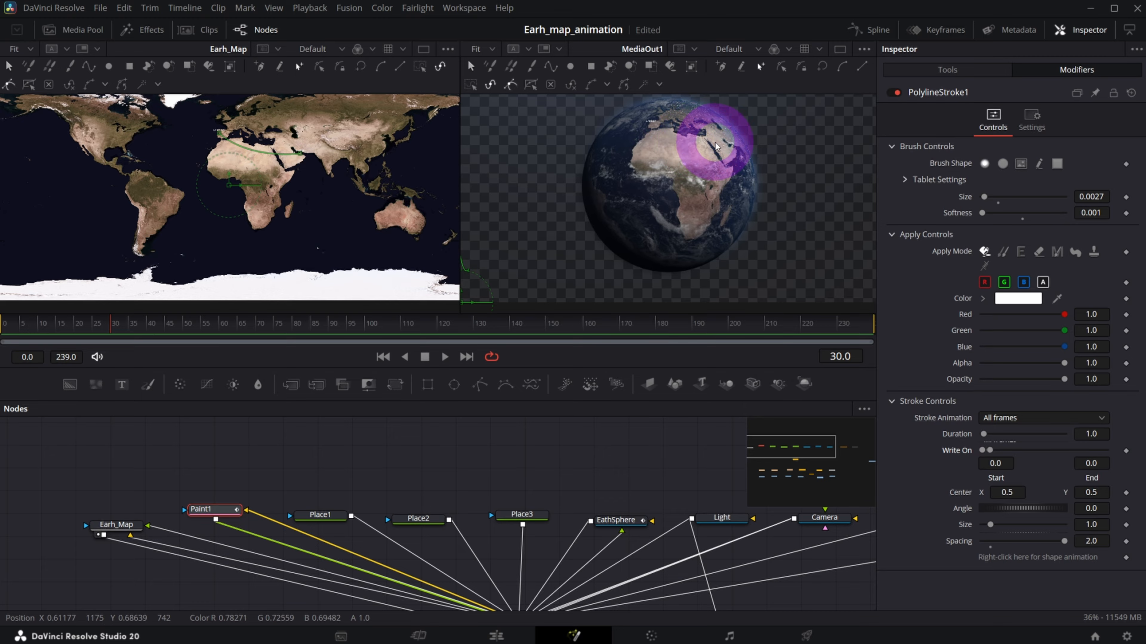
left_click(1125, 451)
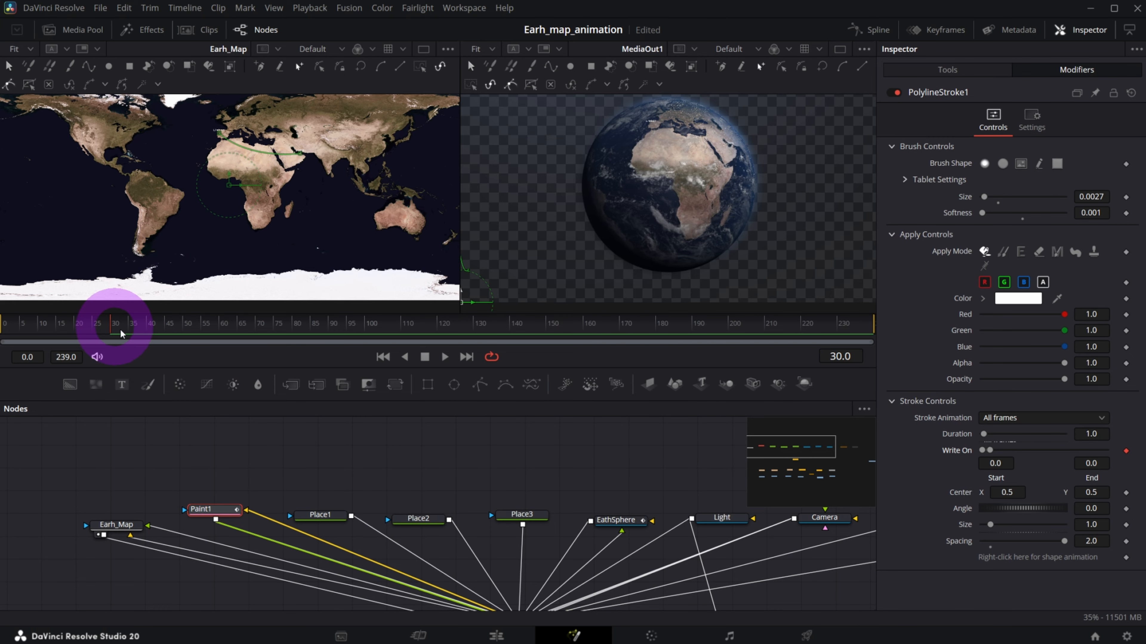
- Advance 60 frames to frame 90 and set the route stroke's Write On end to 1.0
left_click(841, 357)
type("+60")
key("Return")
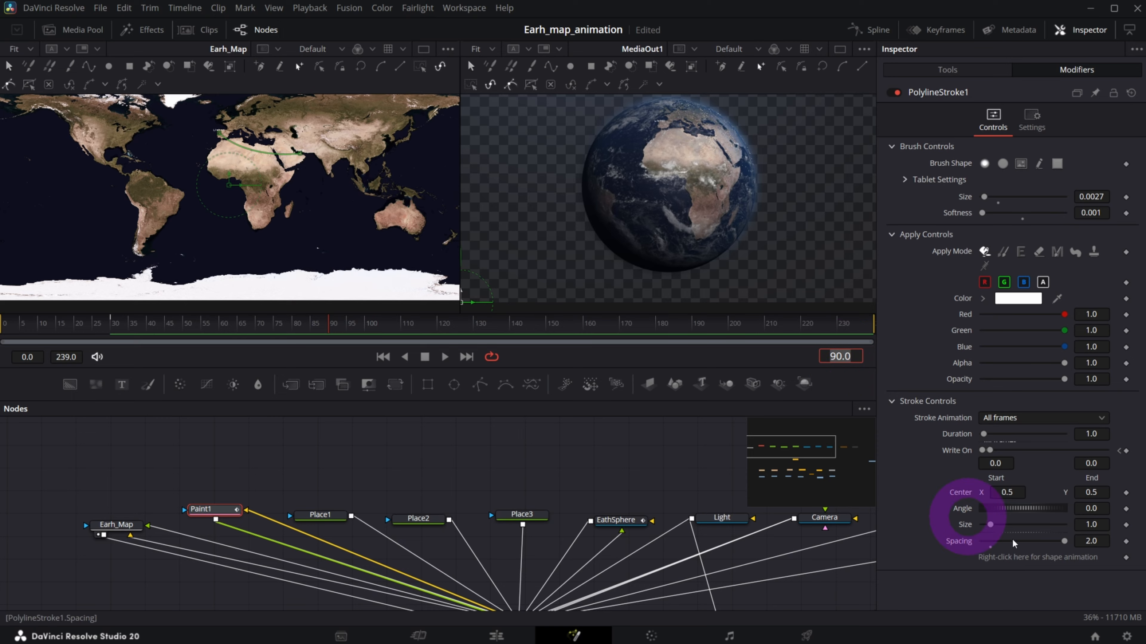
left_click_drag(991, 451, 1113, 459)
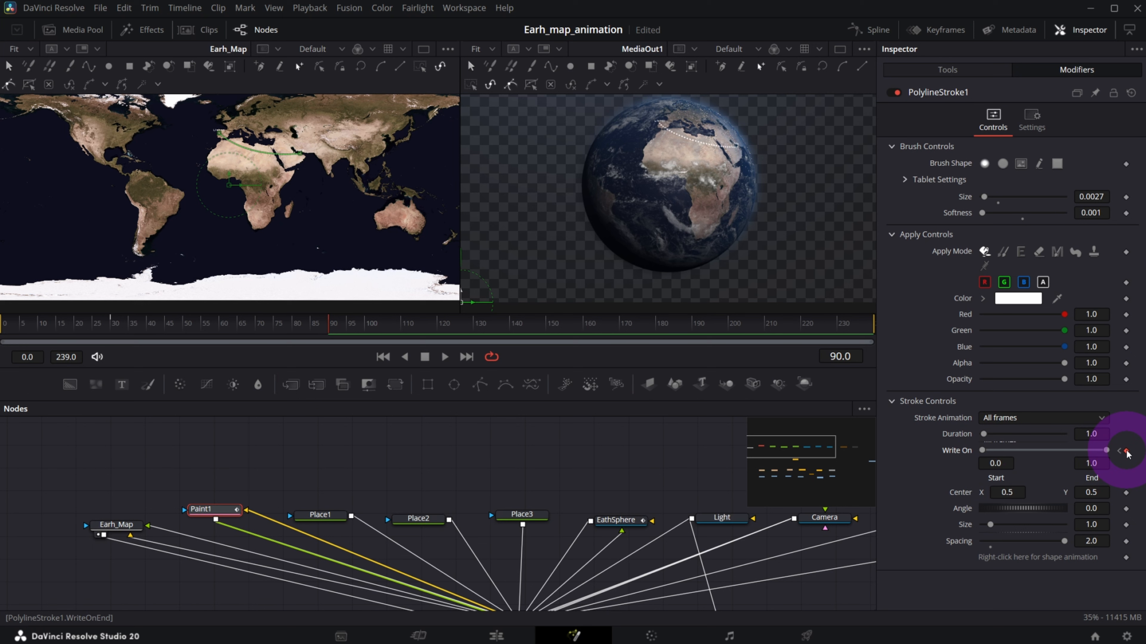
- Scrub between the two Write On keyframes to preview the dotted route drawing itself on the globe
left_click(126, 326)
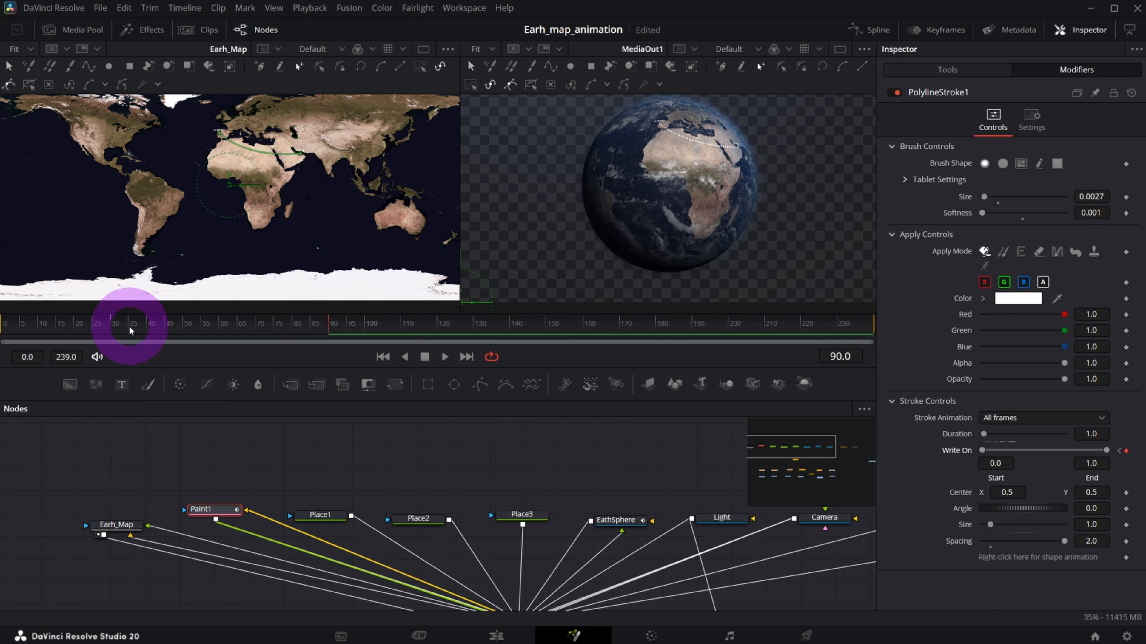
left_click_drag(156, 332, 315, 331)
mouse_move(660, 115)
left_mouse_down()
mouse_move(703, 150)
mouse_move(671, 113)
left_mouse_up()
- At frame 31, animate the Camera node's whole translation and rotation groups
left_click_drag(792, 451, 821, 455)
left_click(563, 465)
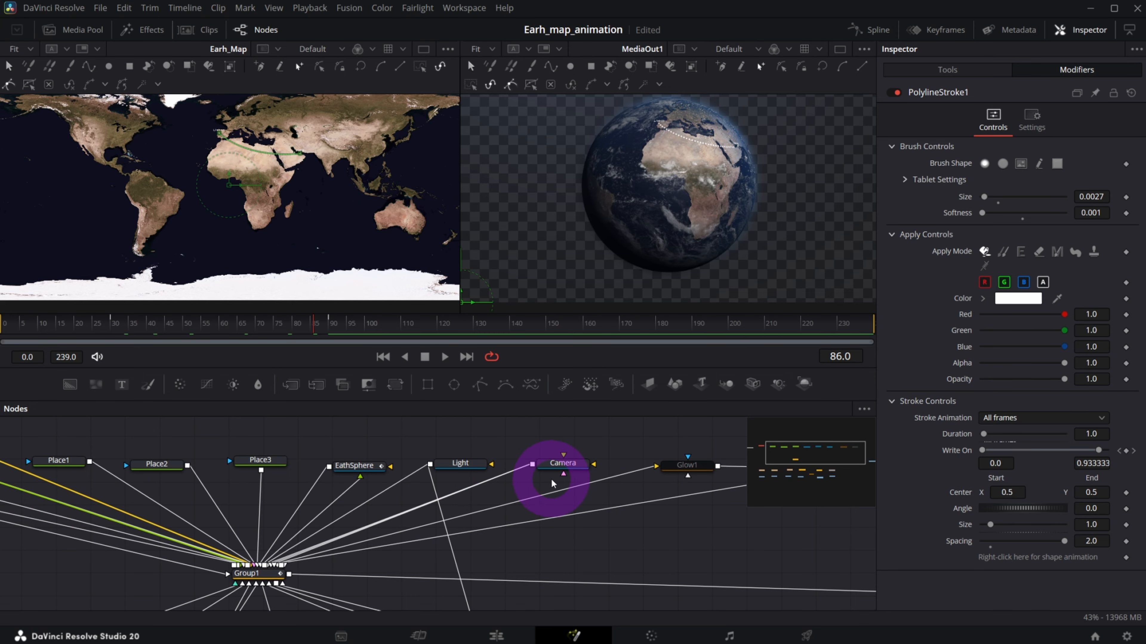
left_click(838, 509)
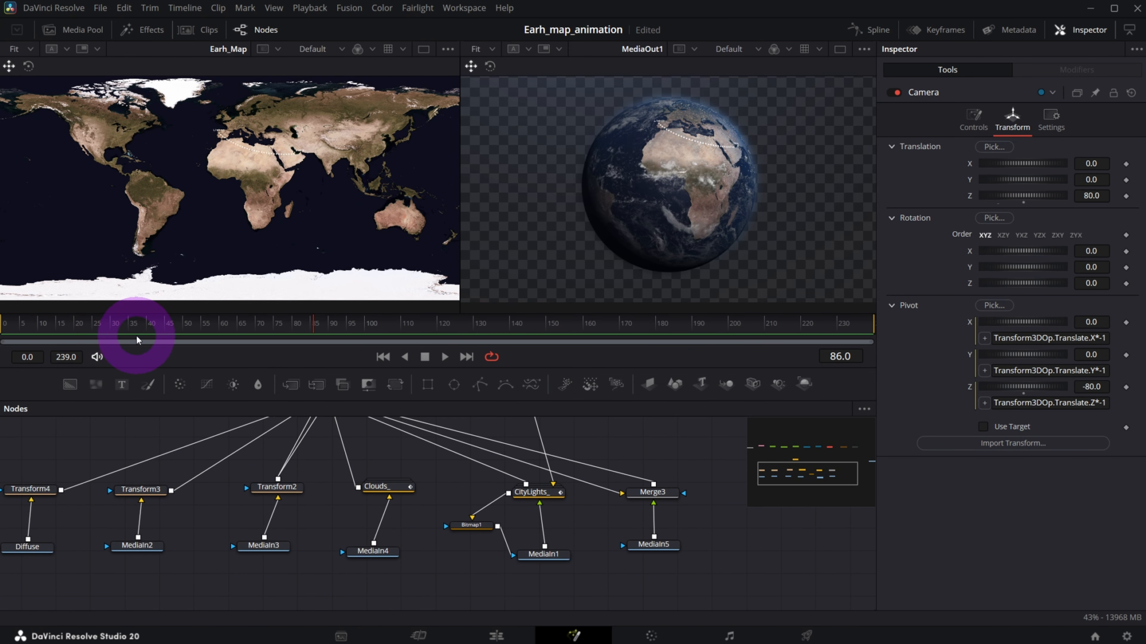
left_click_drag(145, 331, 113, 329)
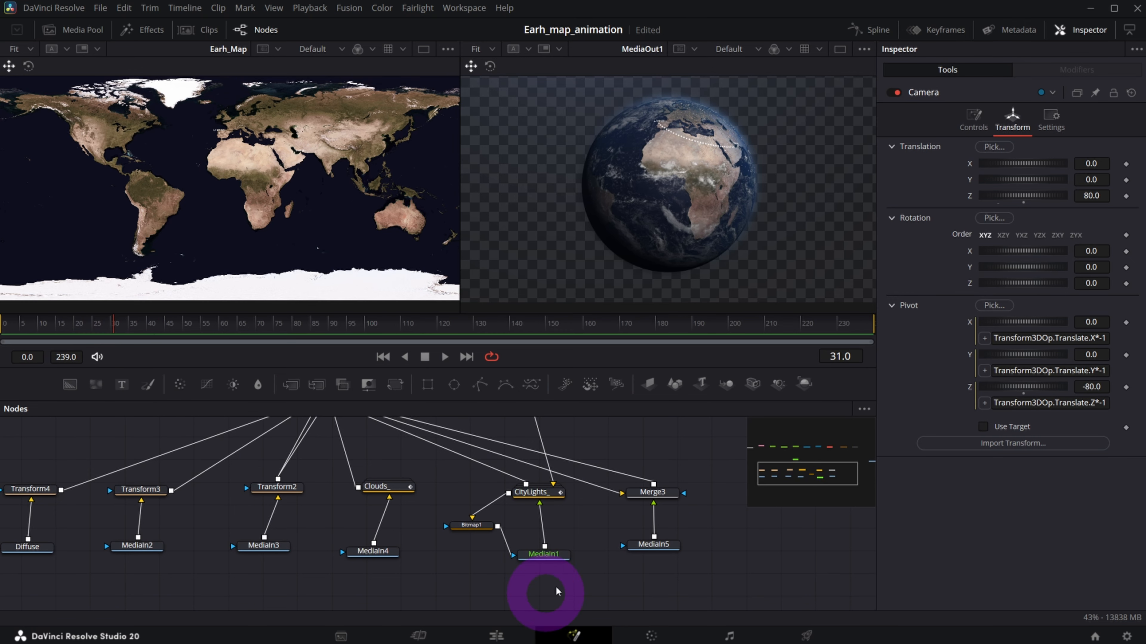
left_click_drag(800, 463, 824, 456)
left_click(505, 465)
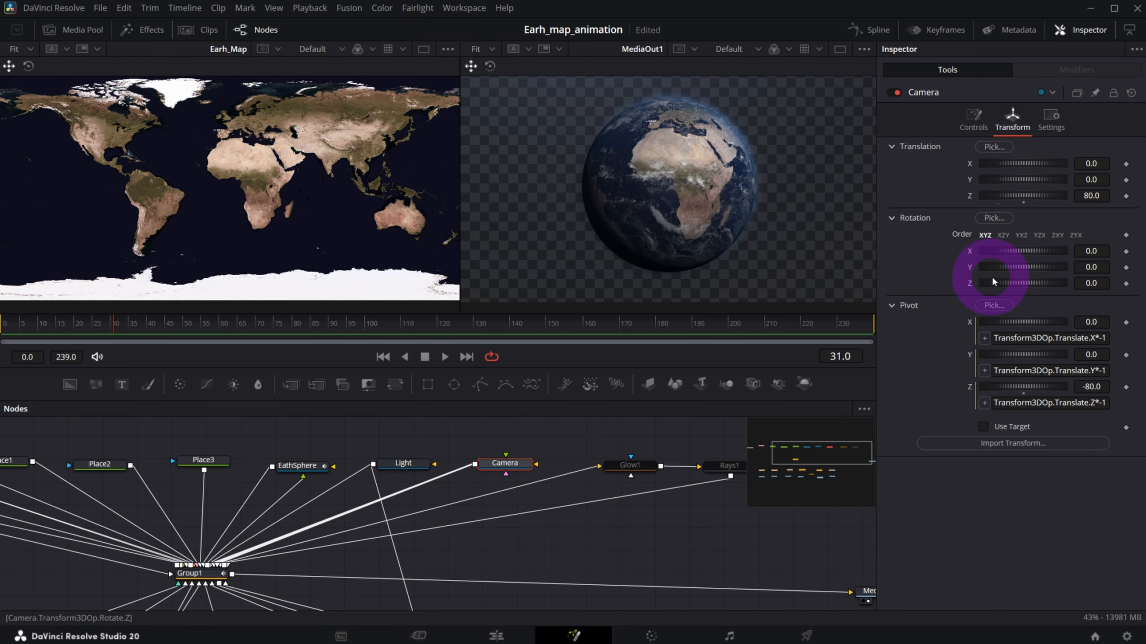
right_click(928, 176)
left_click(1011, 201)
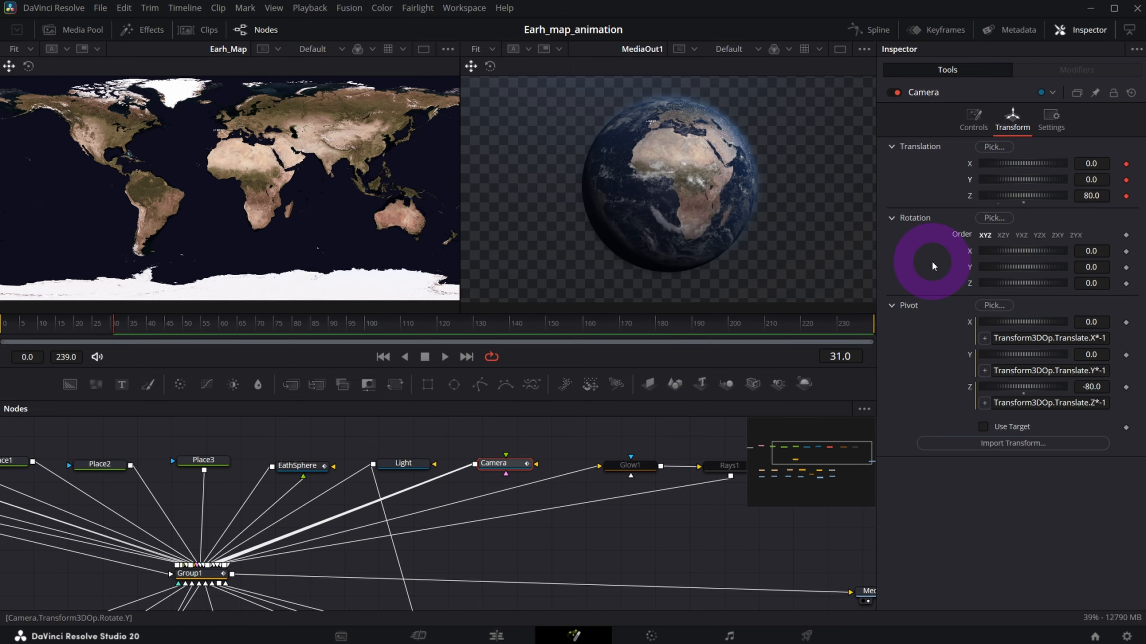
right_click(922, 258)
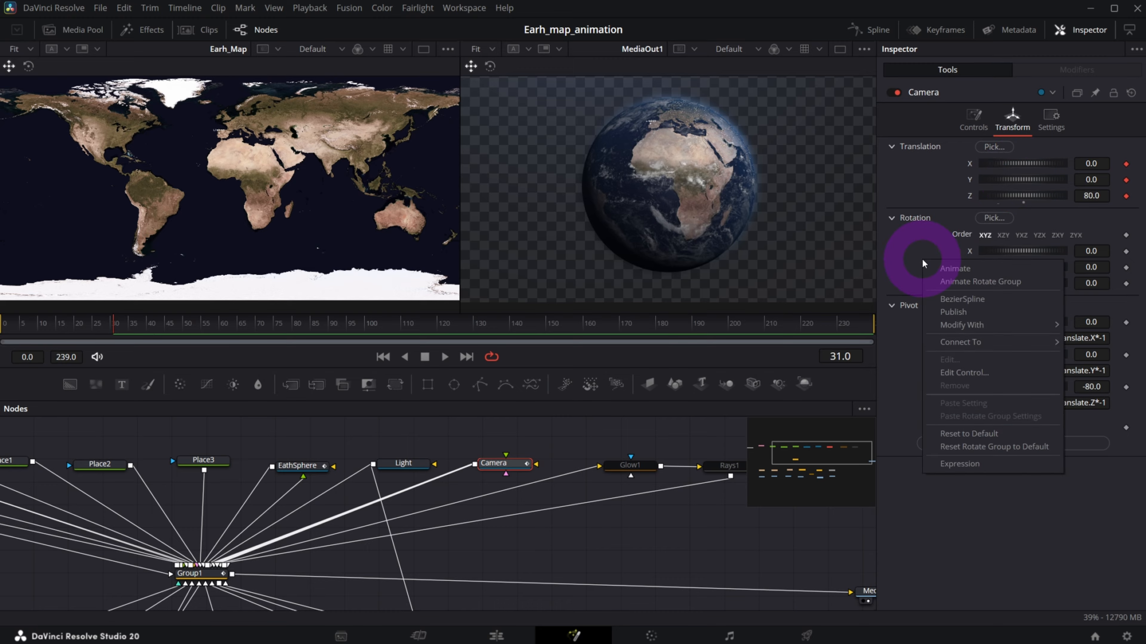
left_click(956, 283)
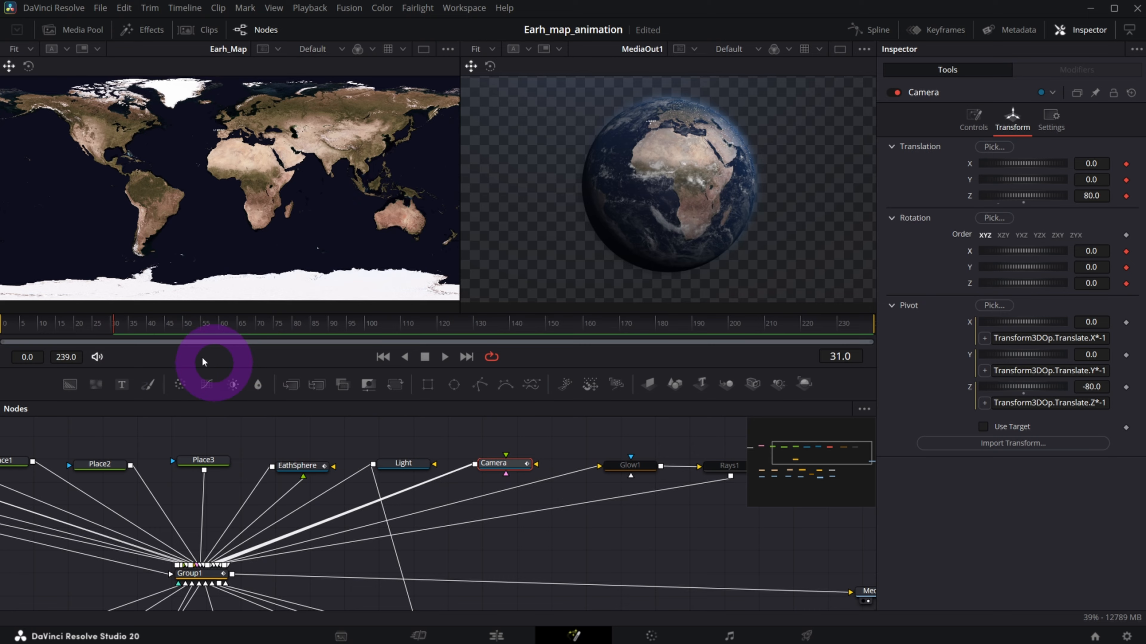
- At frame 50, set the Camera's Z translation to 35.0 and its X rotation to -26.1
left_click(183, 333)
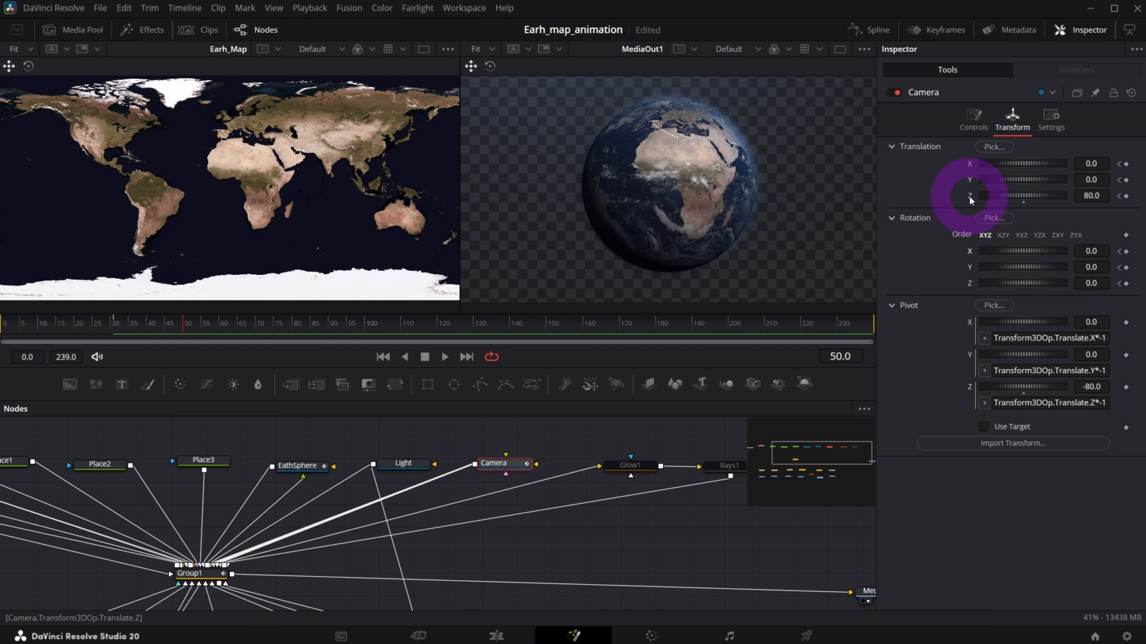
left_click(1091, 196)
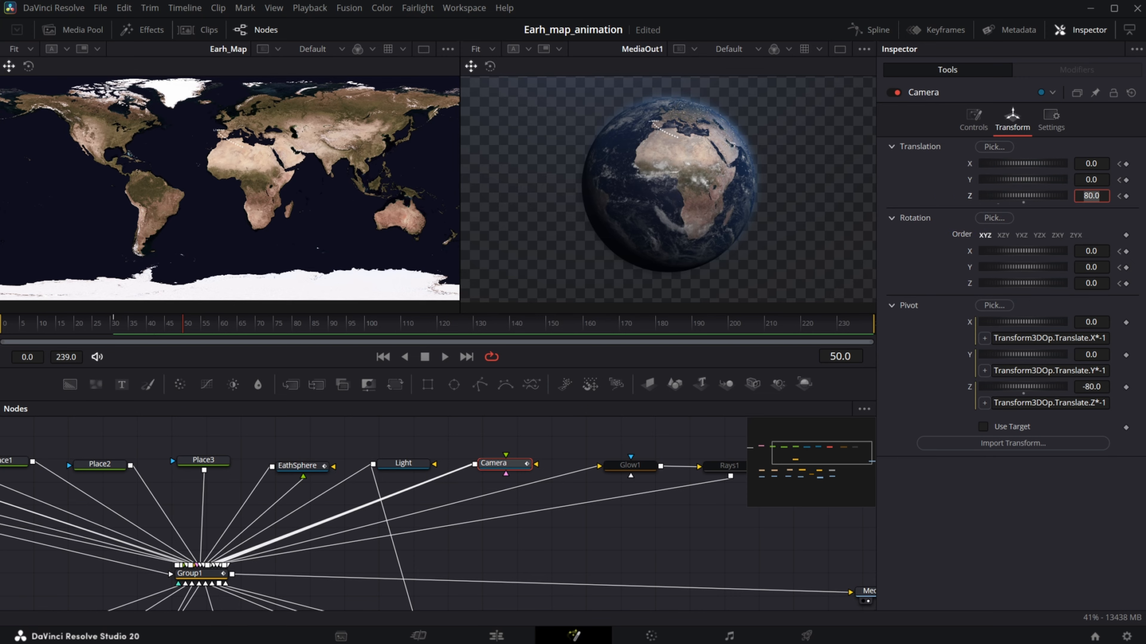
key("Tab")
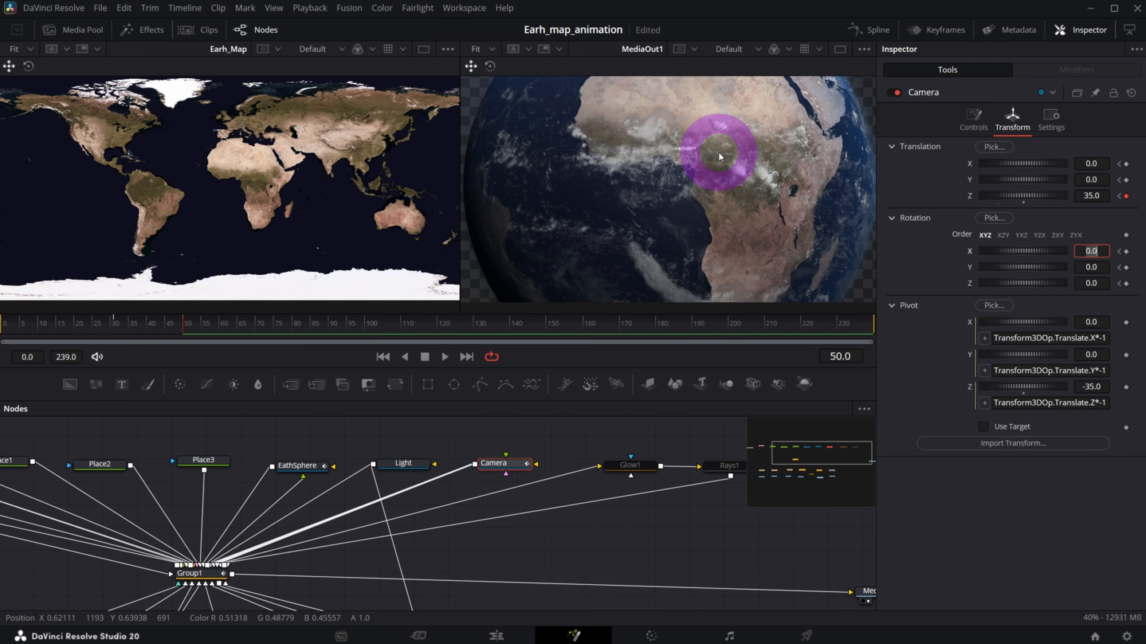
left_click_drag(1028, 252, 1016, 251)
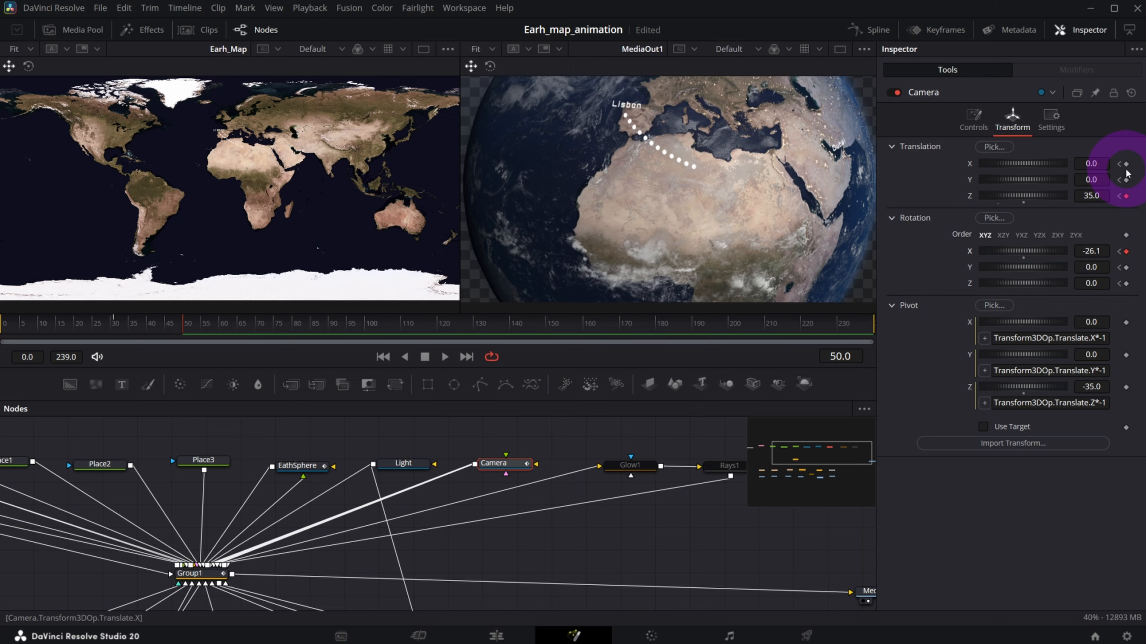
- Keyframe the Camera's whole translation and rotation groups at frame 50
right_click(924, 181)
left_click(993, 198)
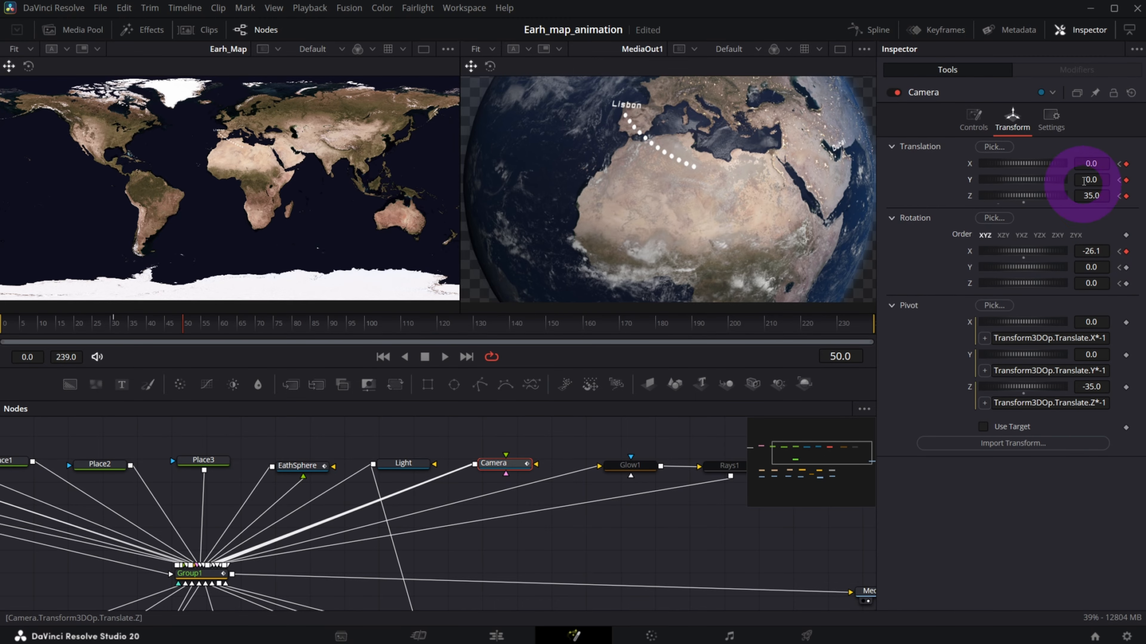
right_click(934, 263)
left_click(992, 283)
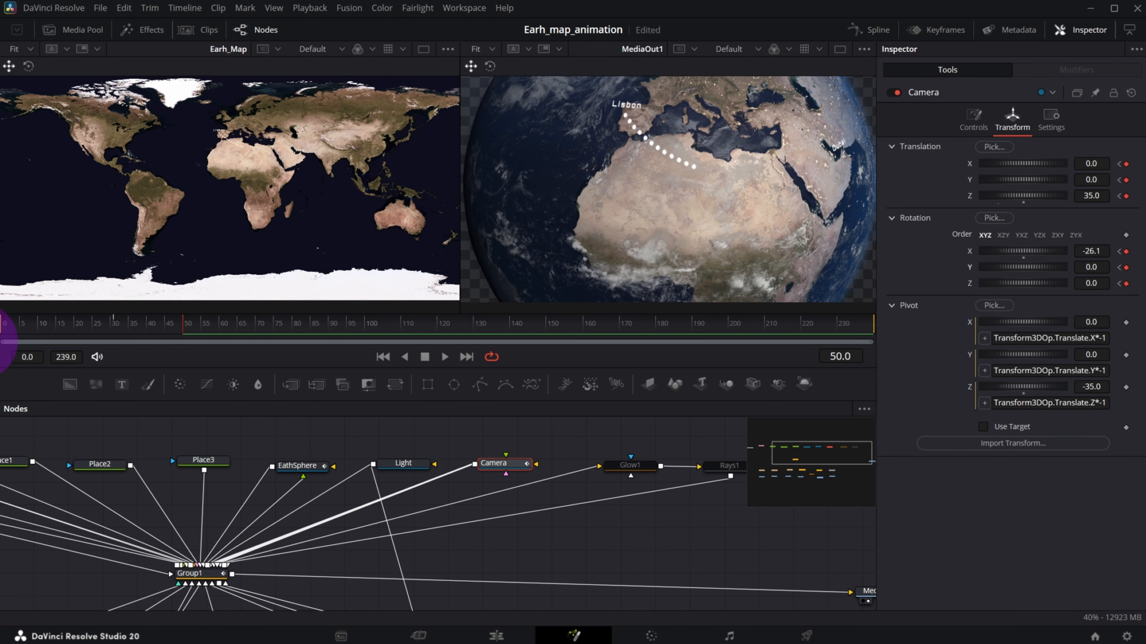
- Check the view at frames 90 and 100, and return to frame 50 to set the Camera's Y rotation to 33.9
left_click(332, 326)
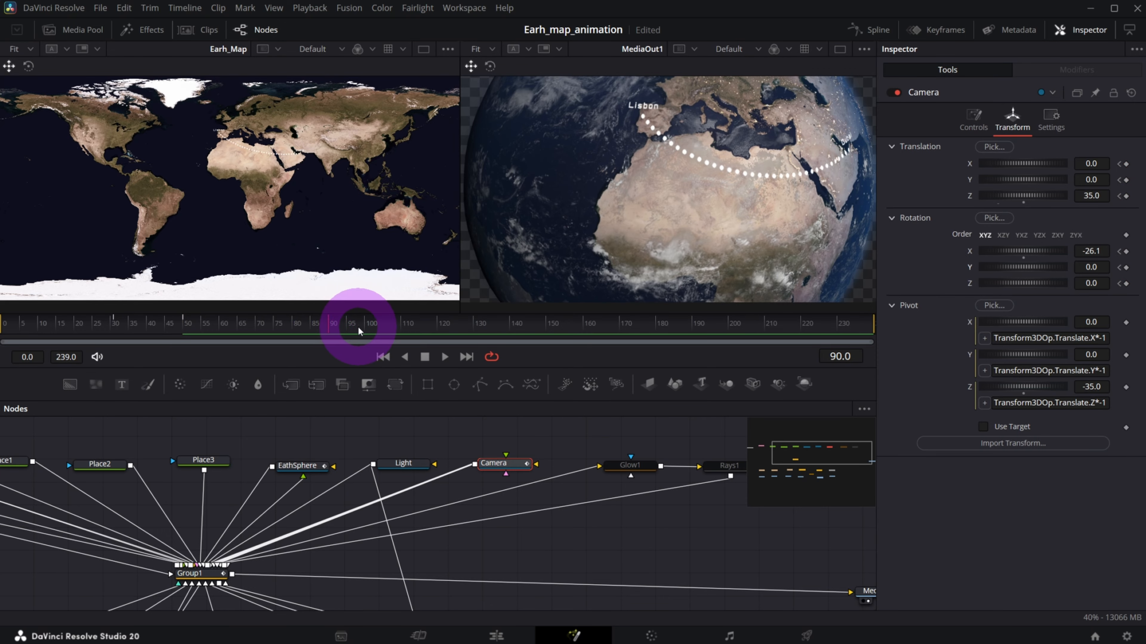
left_click(367, 326)
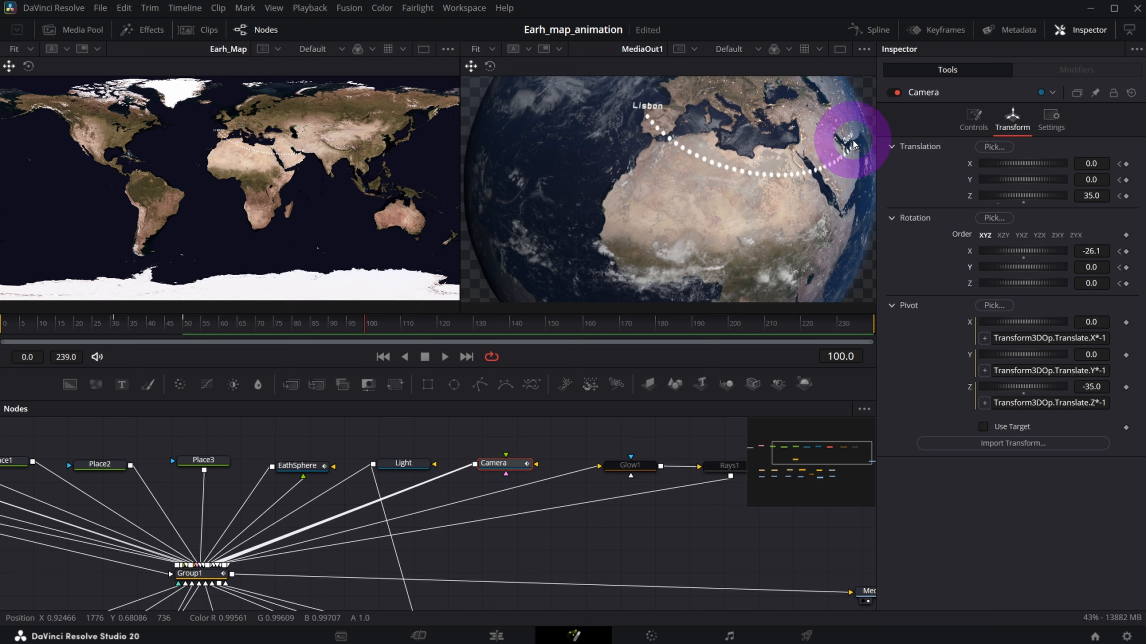
left_click(186, 329)
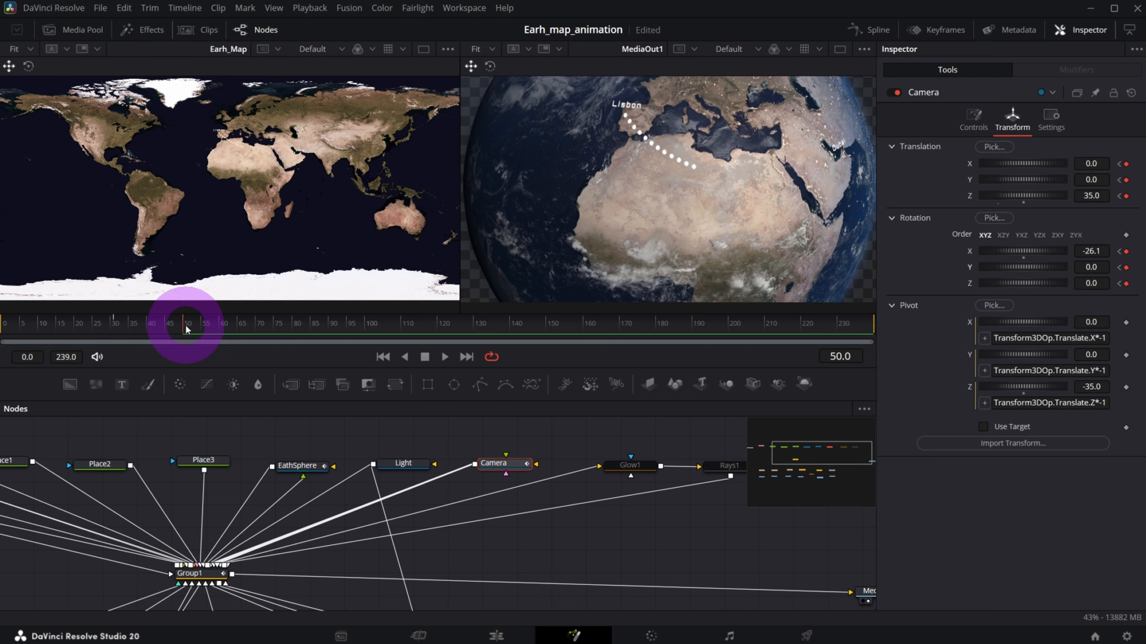
left_click_drag(1033, 266, 1041, 267)
- At frame 100, set keyframes on the Camera's whole translation and rotation groups
left_click(373, 326)
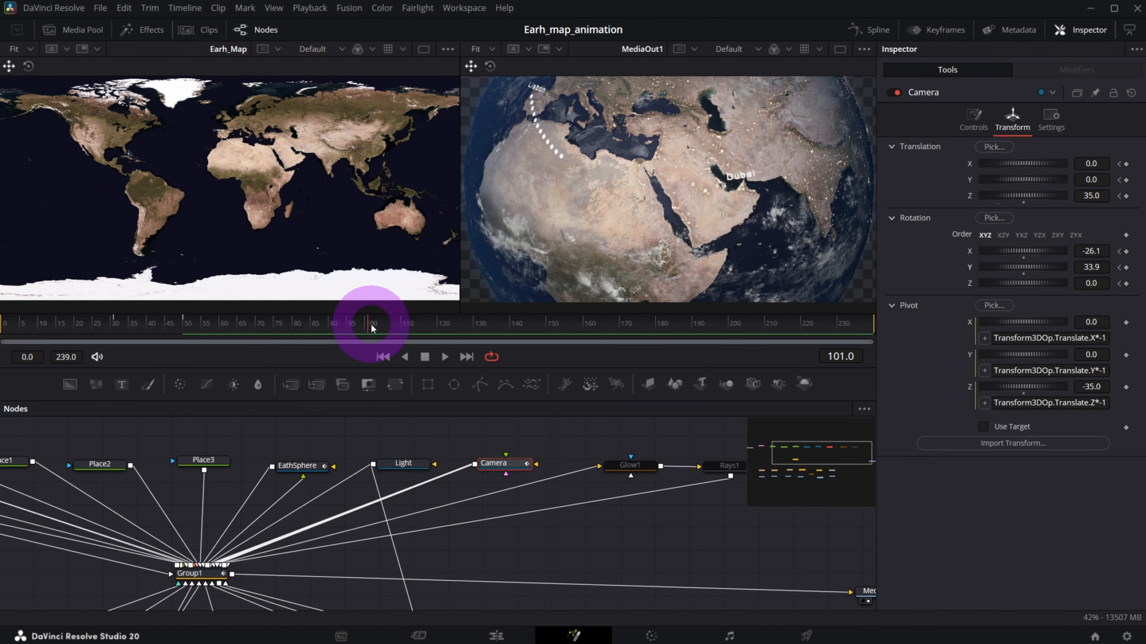
left_click(367, 331)
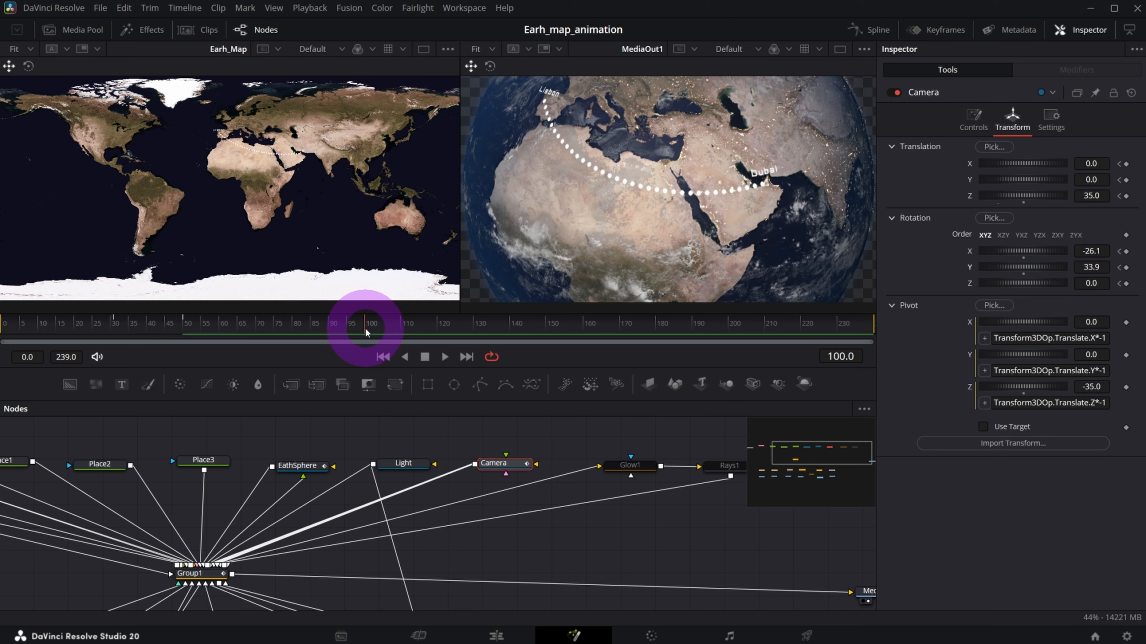
left_click(767, 190)
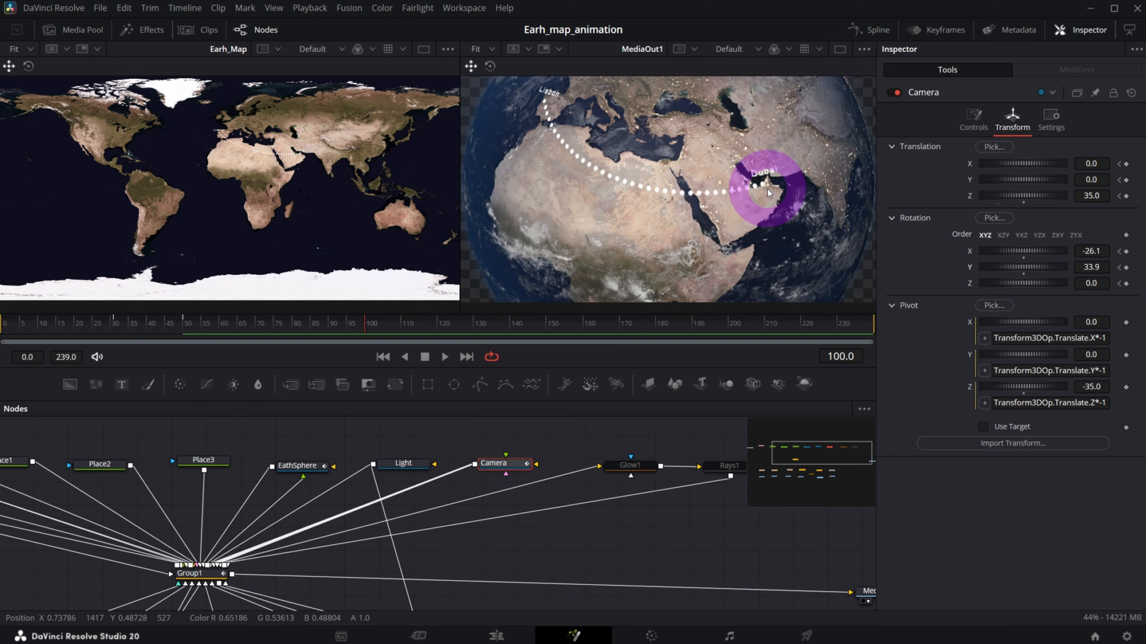
left_click(492, 461)
right_click(920, 167)
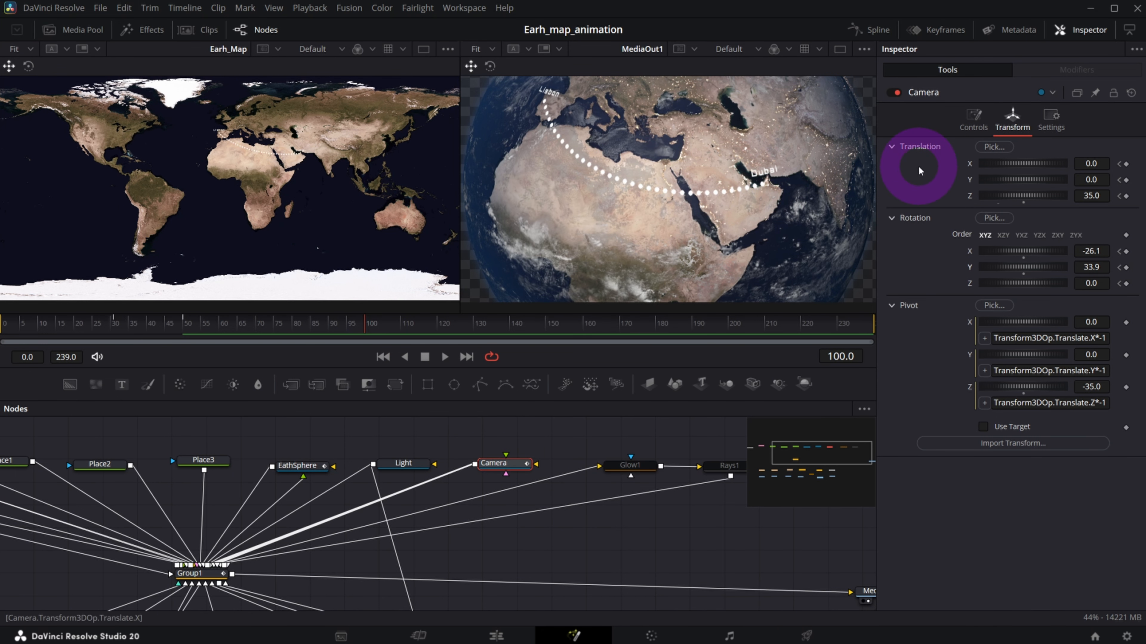
left_click(947, 189)
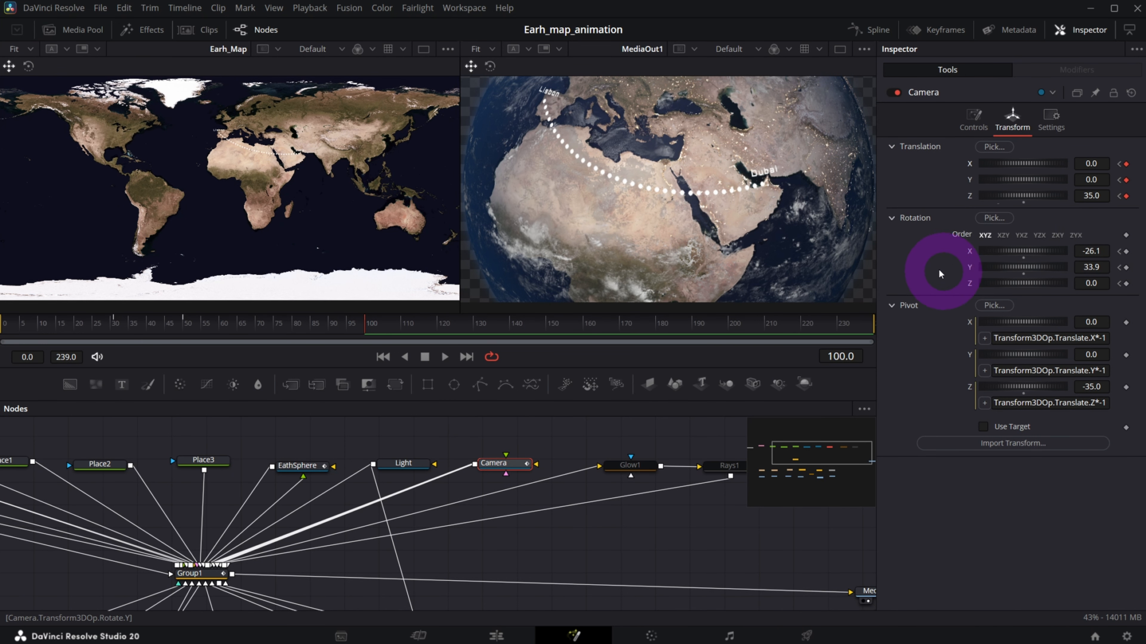
right_click(926, 265)
left_click(1051, 288)
left_click(383, 450)
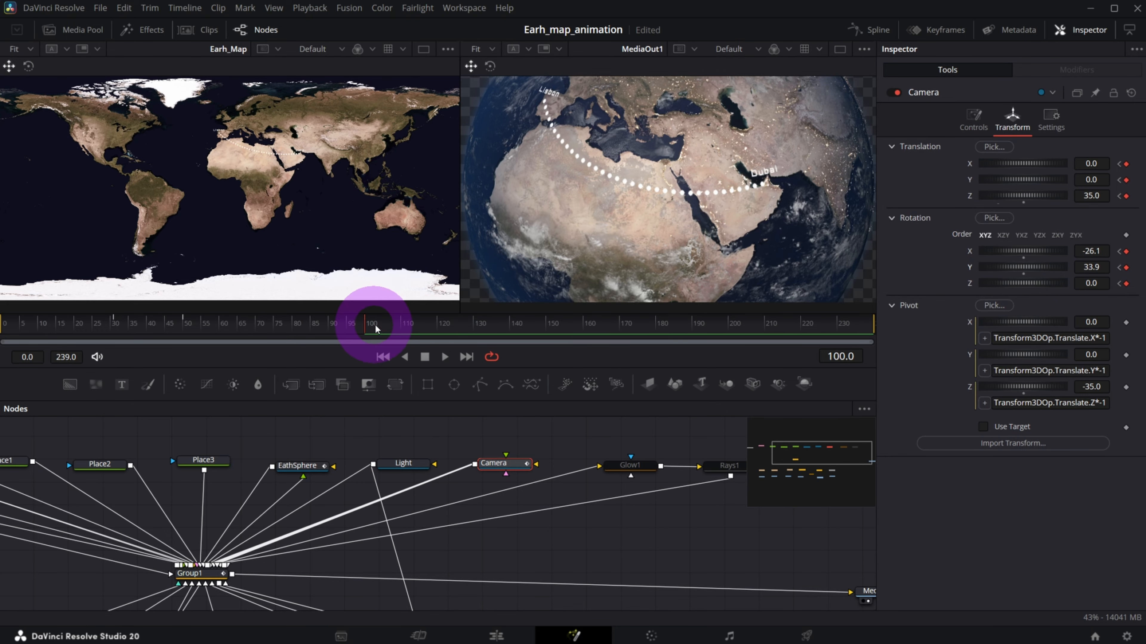
- At frame 130, hold the camera position by keyframing its whole translation and rotation groups
left_click_drag(399, 333, 474, 331)
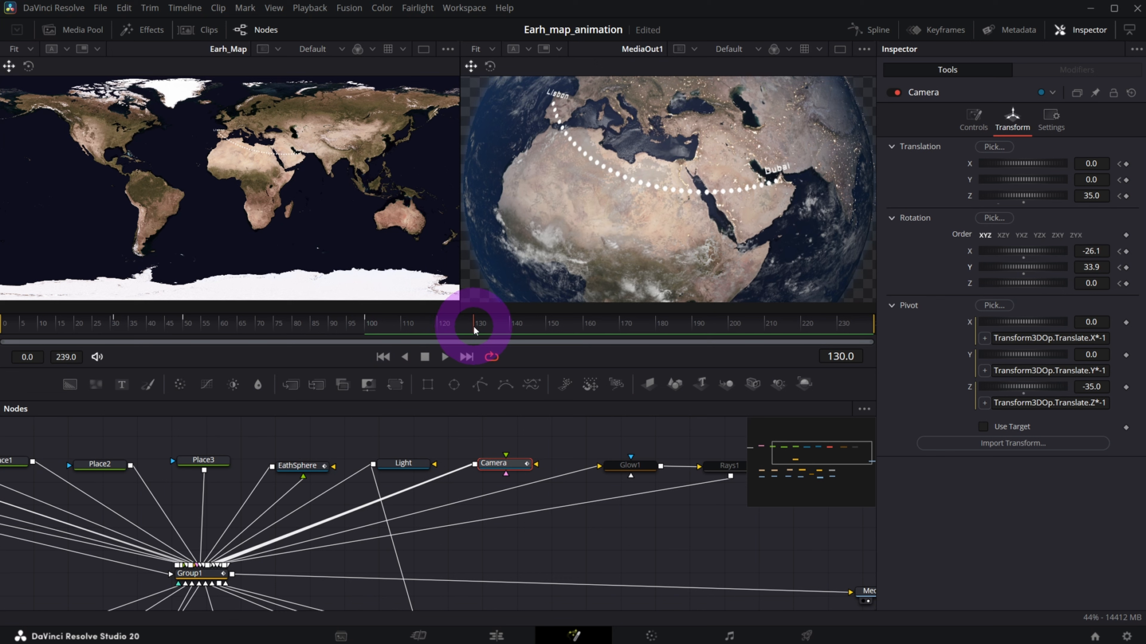
right_click(949, 182)
left_click(965, 206)
right_click(946, 273)
left_click(965, 288)
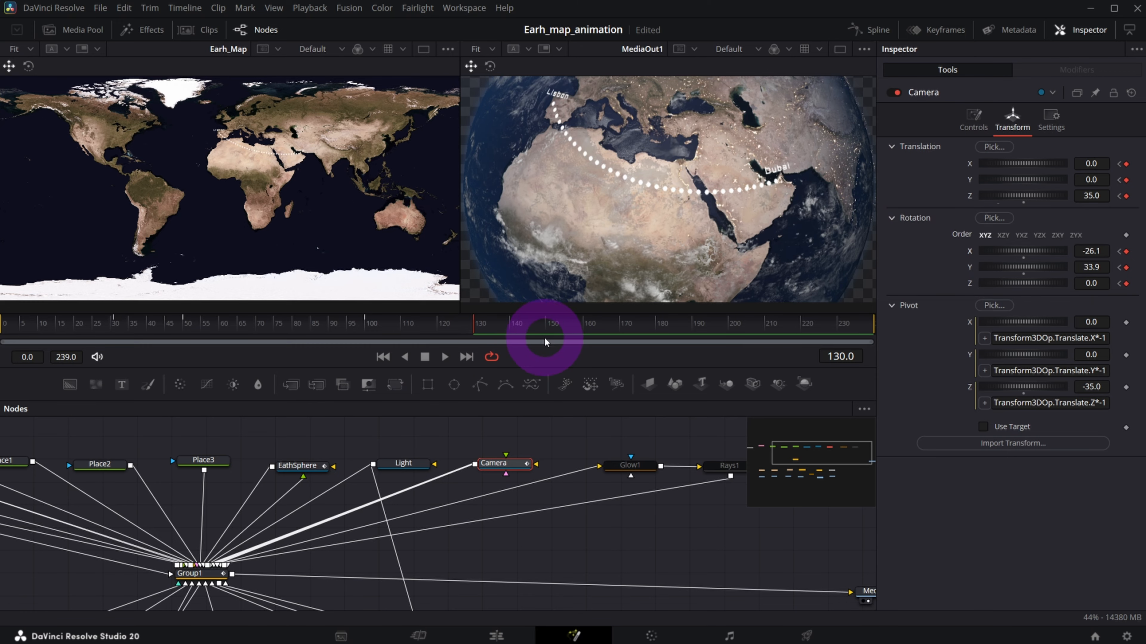
- At frame 160, set the Camera's Z translation to 80 and keyframe the whole translation and rotation groups
left_click(586, 327)
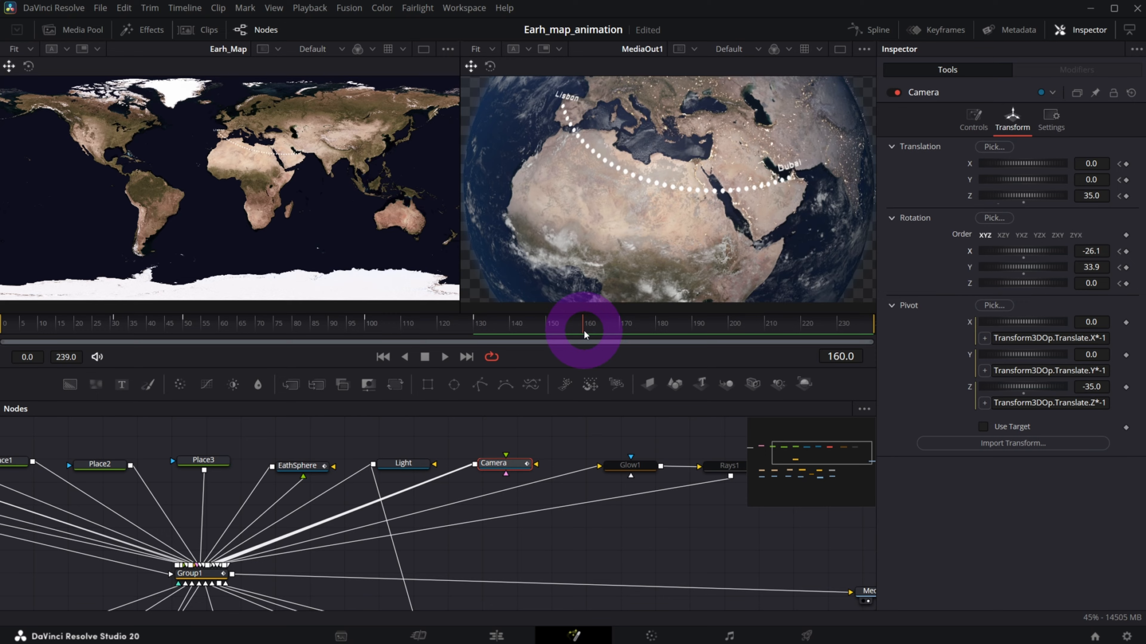
left_click(1090, 195)
type("80")
key("Return")
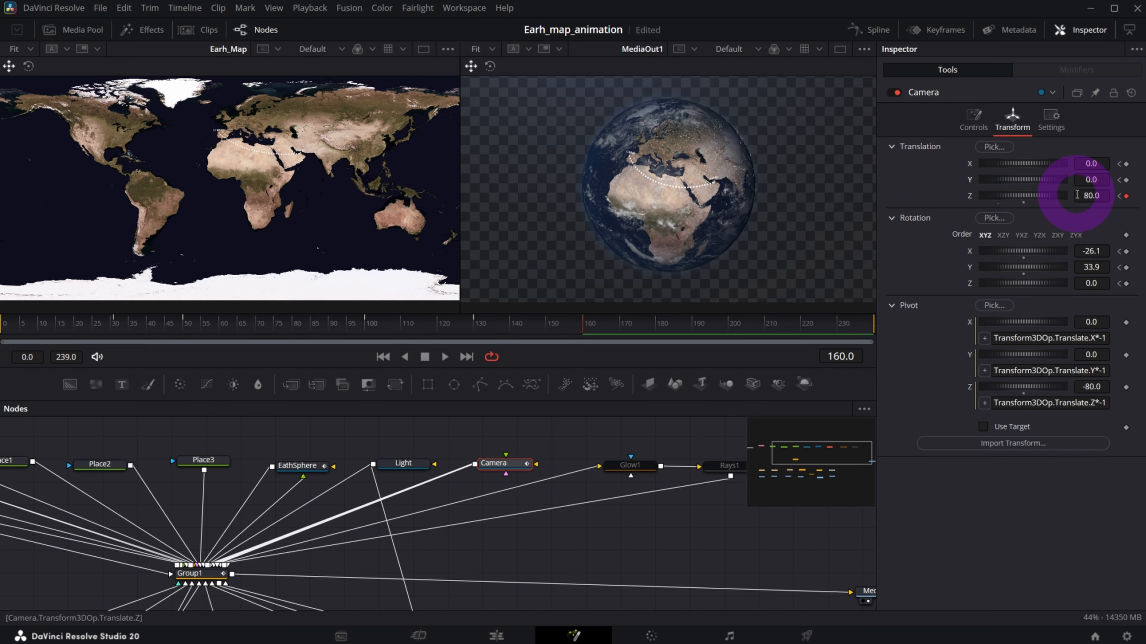
right_click(930, 178)
left_click(963, 198)
right_click(935, 257)
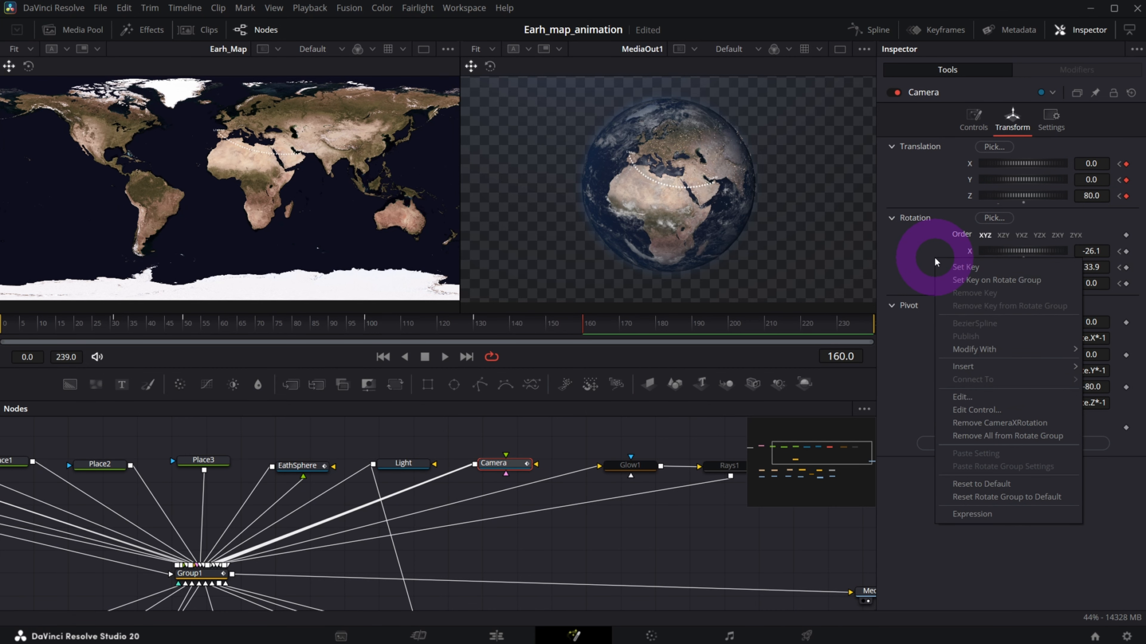
left_click(975, 281)
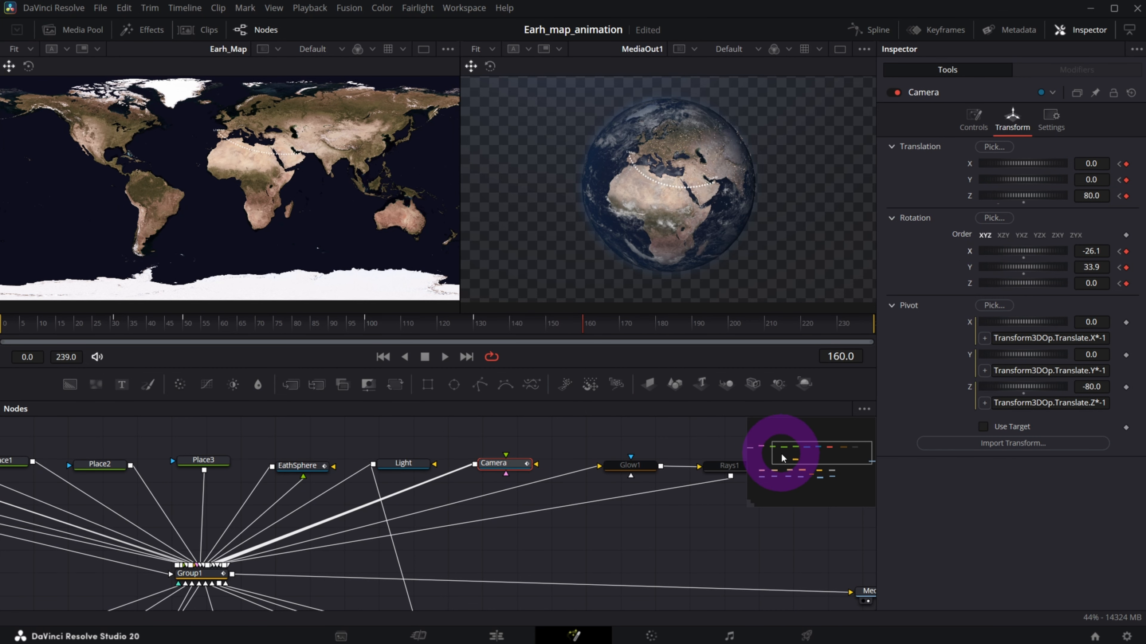
- Scrub through the timeline to preview the camera zooming in on the route and back out
left_click(59, 324)
mouse_move(115, 330)
left_mouse_down()
mouse_move(171, 328)
mouse_move(137, 328)
left_mouse_up()
left_click_drag(216, 327, 628, 323)
- Show the Camera's X, Y and Z Offset and X, Y and Z Rotation curves in the Spline editor
scroll(544, 465, "left", 3)
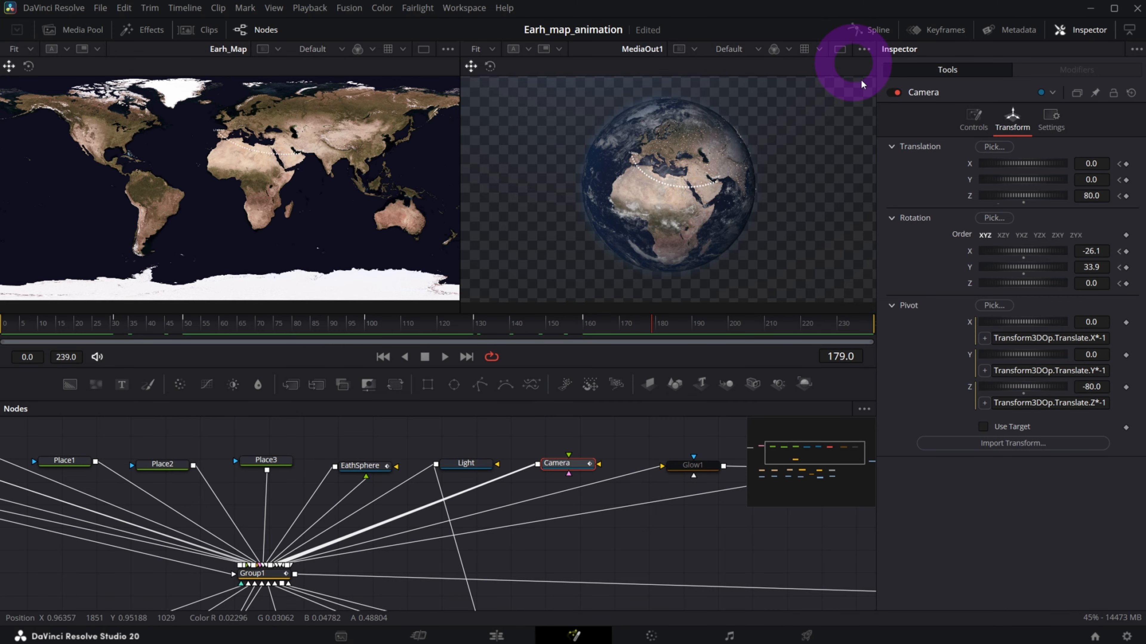
left_click_drag(566, 467, 563, 467)
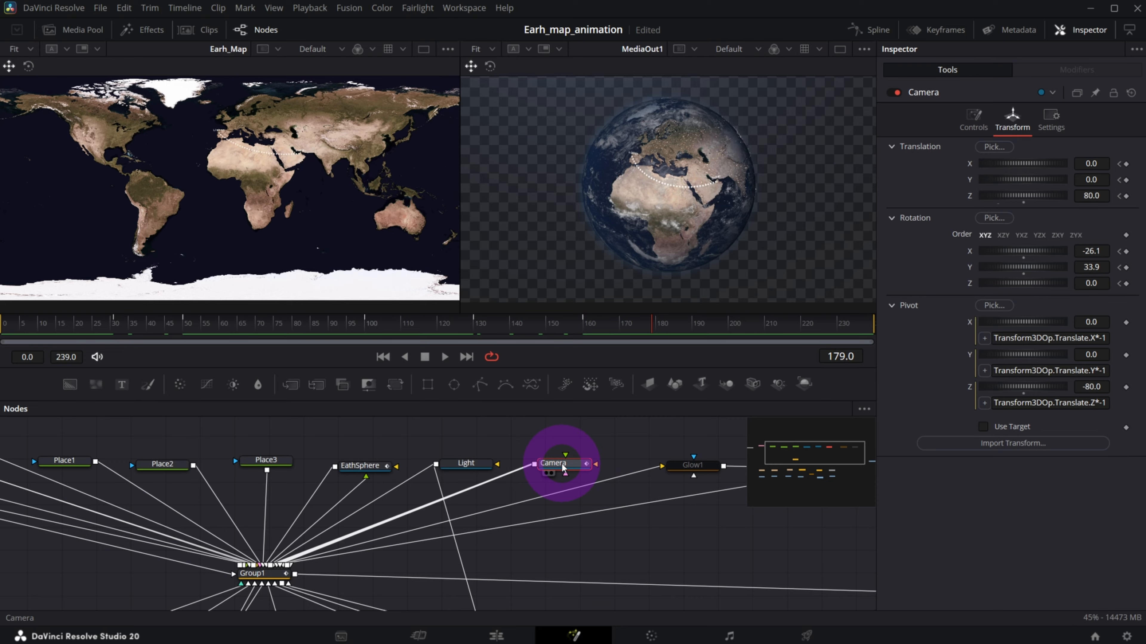
left_click(877, 29)
left_click(478, 458)
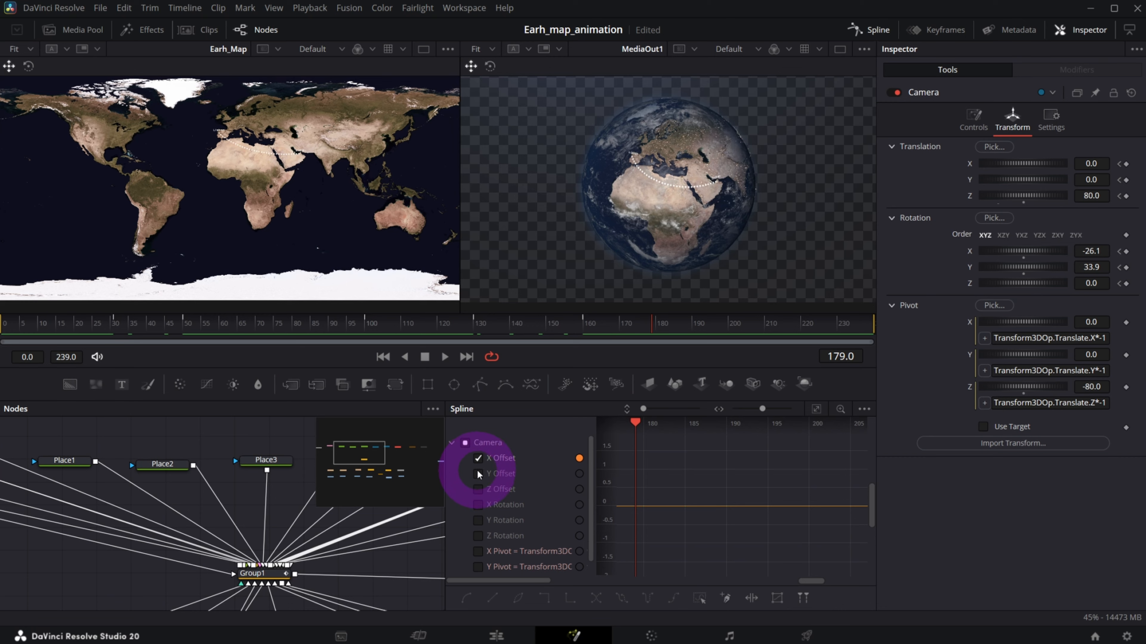
left_click(478, 490)
left_click(478, 506)
left_click(478, 520)
left_click(479, 535)
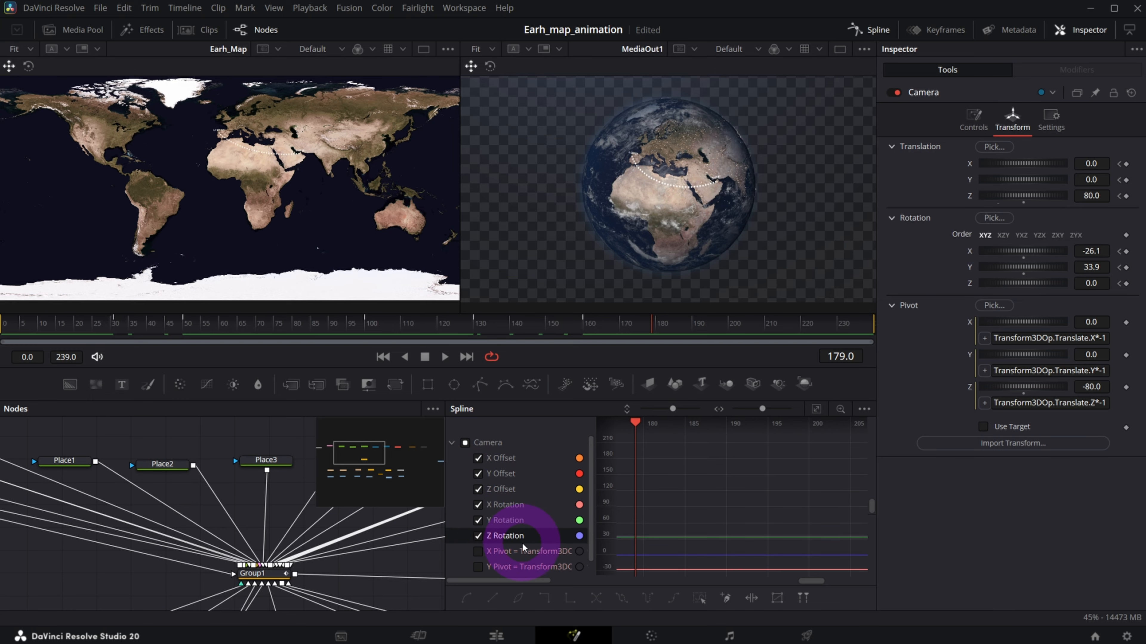
- Fit the Camera curves in the Spline editor and ease all their keyframes with flat handles
left_click(816, 410)
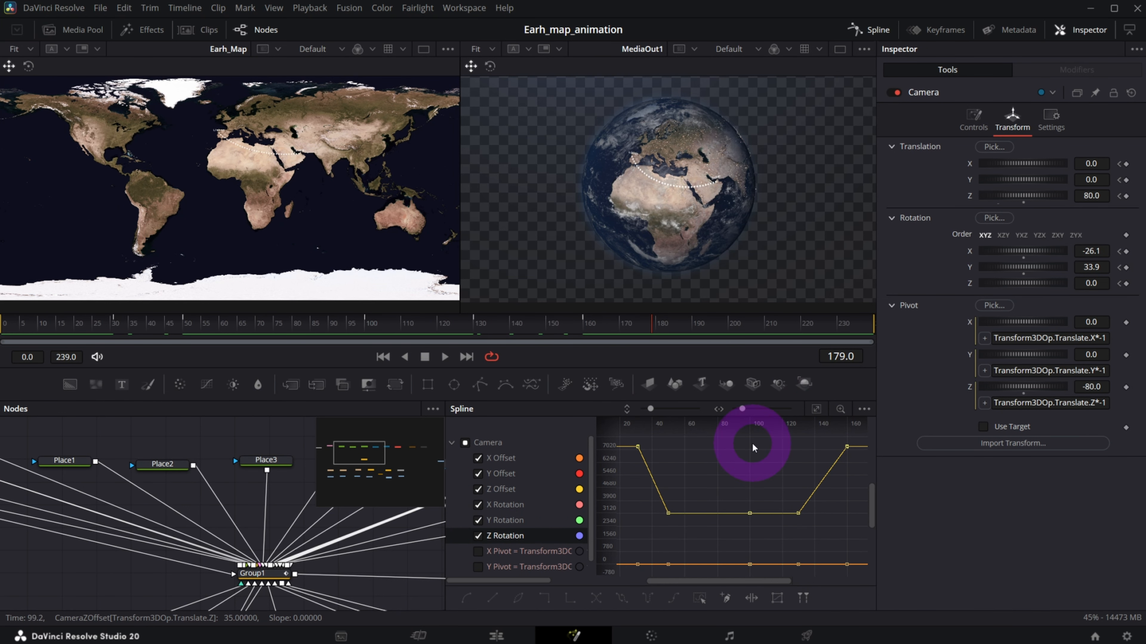
key("ctrl+a")
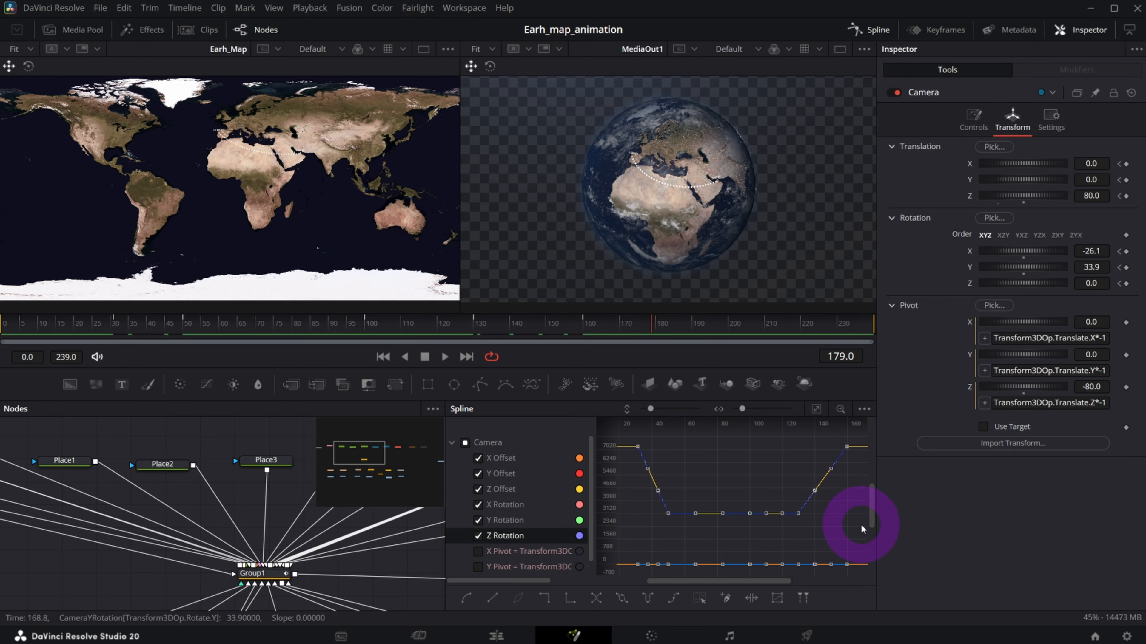
key("shift+f")
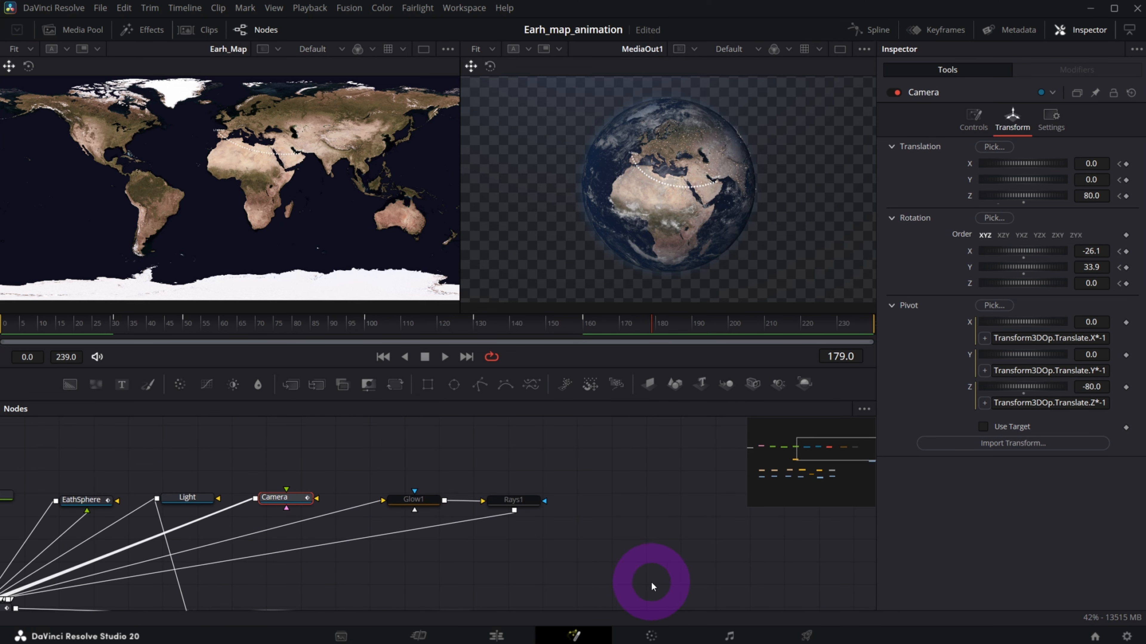
- Enable the Glow1 node and tint the glow pink with Red Scale 1.685, Green Scale 1.0 and Blue Scale about 1.4
left_click(406, 499)
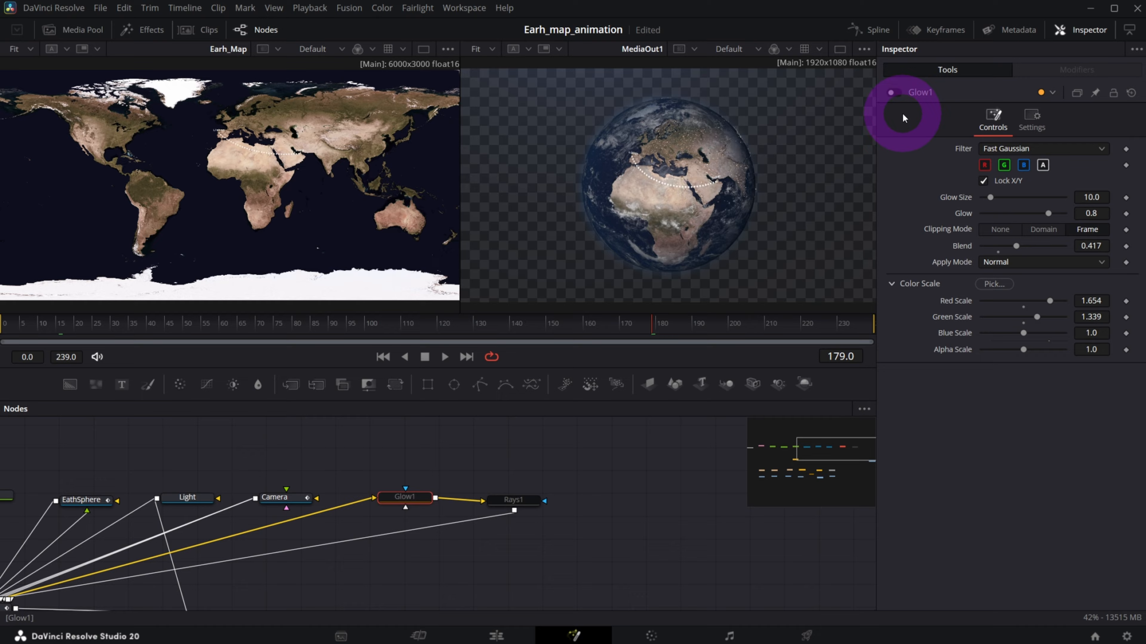
left_click(893, 92)
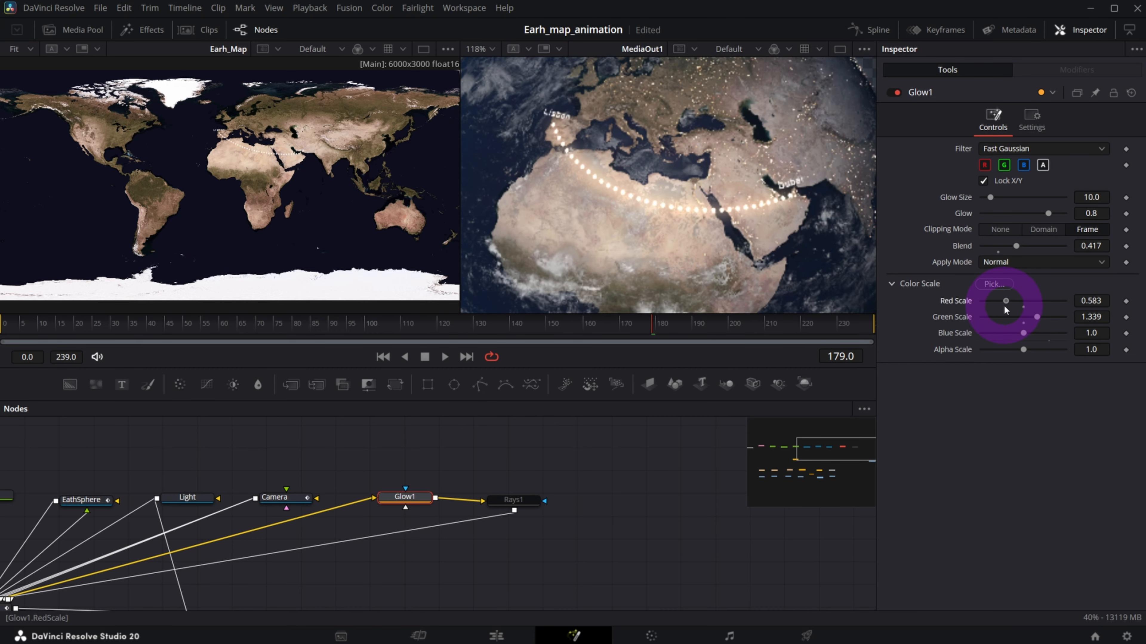
left_click_drag(1004, 307, 1002, 336)
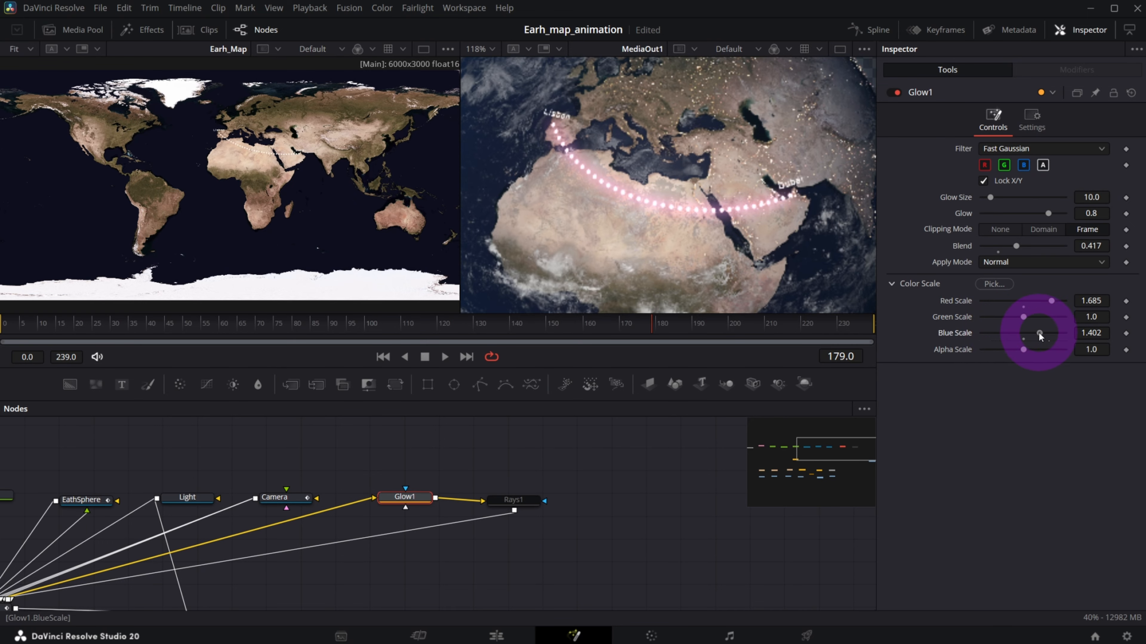
- Enable the Rays1 node on the route and fit the whole globe in the MediaOut1 viewer
left_click_drag(519, 492, 526, 489)
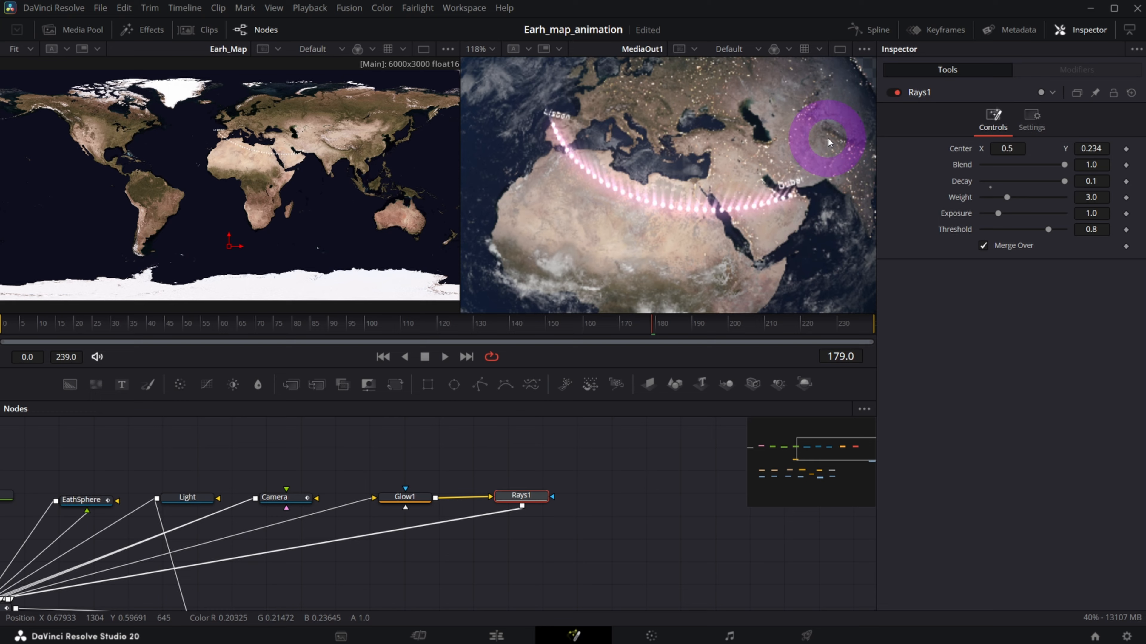
left_click(491, 51)
left_click(490, 62)
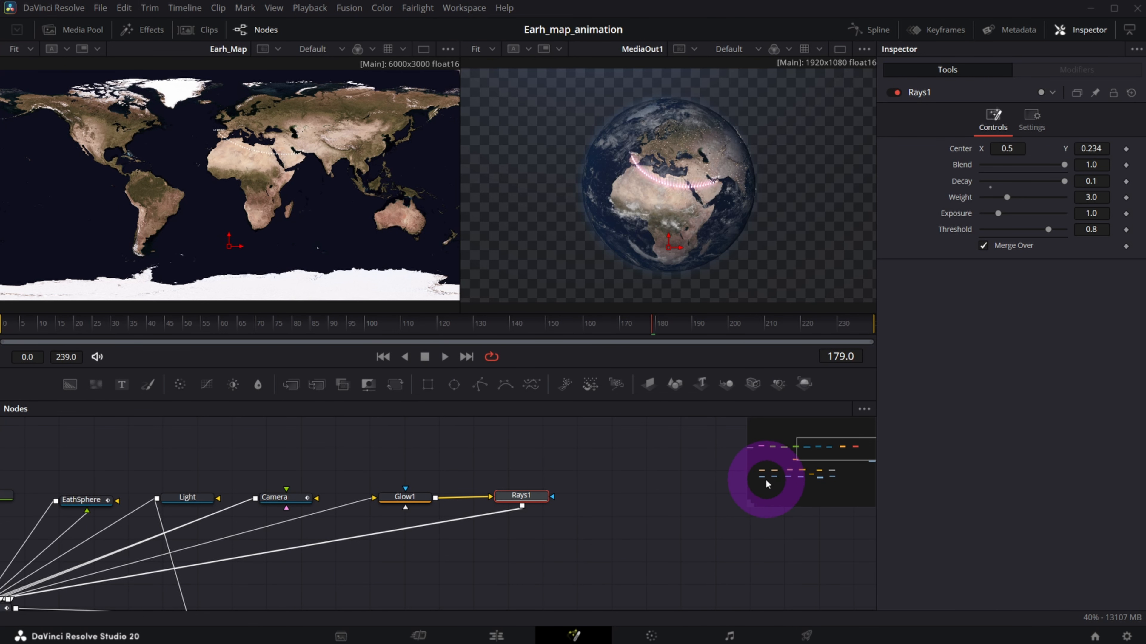
- Switch to the Edit page and move the Fusion Composition clip up to track V2
left_click(496, 634)
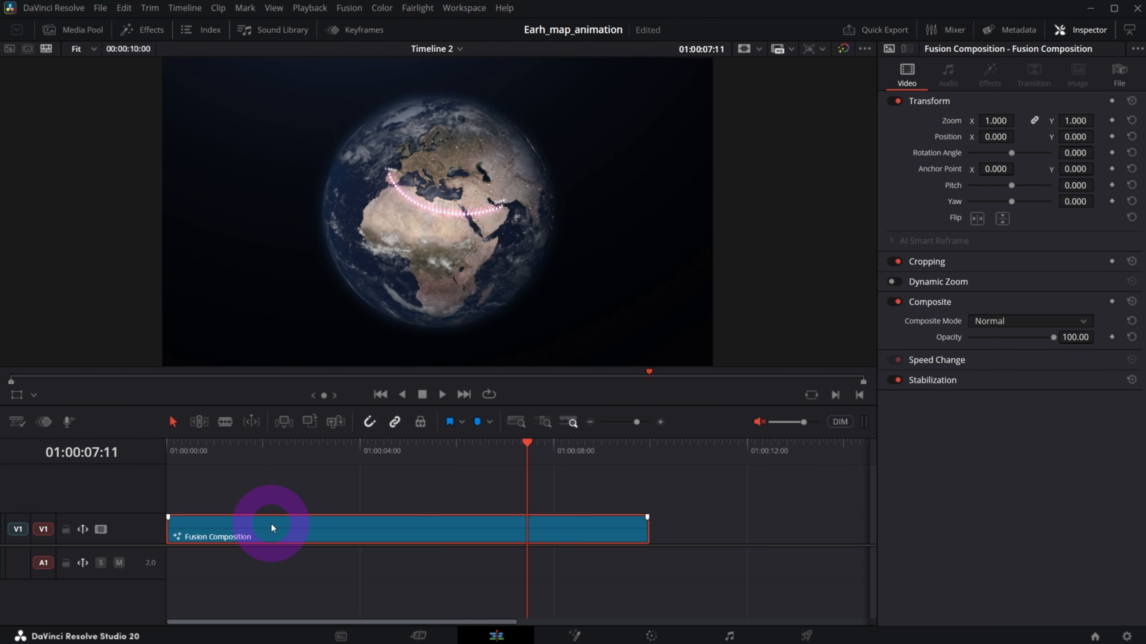
mouse_move(272, 521)
left_mouse_down()
mouse_move(272, 507)
mouse_move(286, 518)
left_mouse_up()
- Add the Starfield generator on track V1 under the Fusion Composition and extend it to the composition's end
left_click(142, 30)
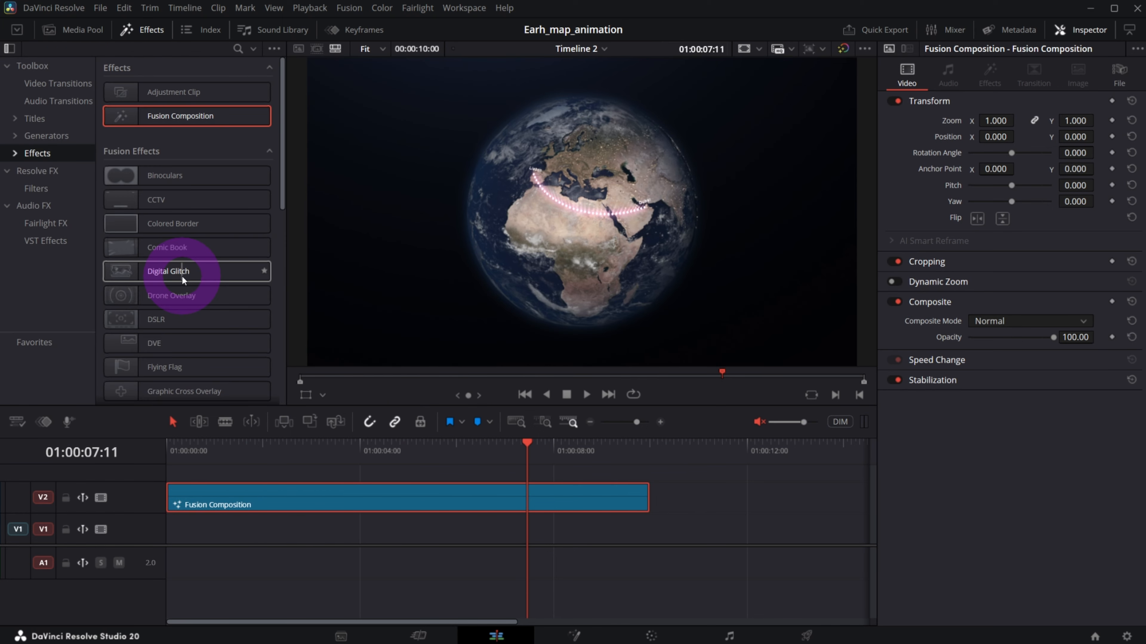
left_click(45, 135)
left_click_drag(137, 322, 218, 544)
left_click_drag(410, 534, 660, 543)
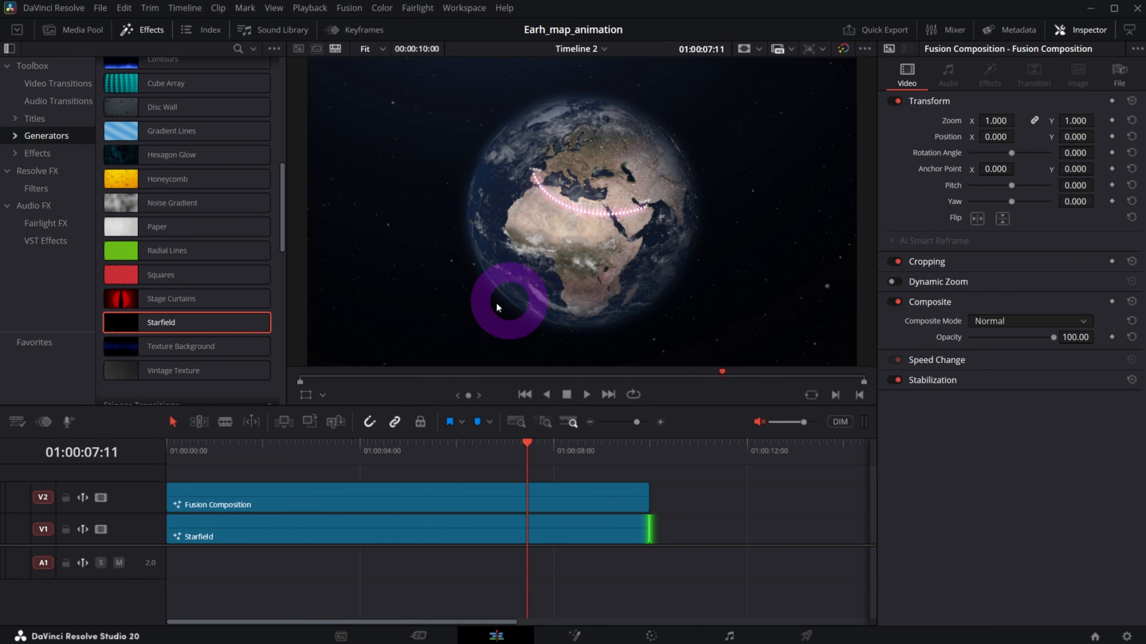